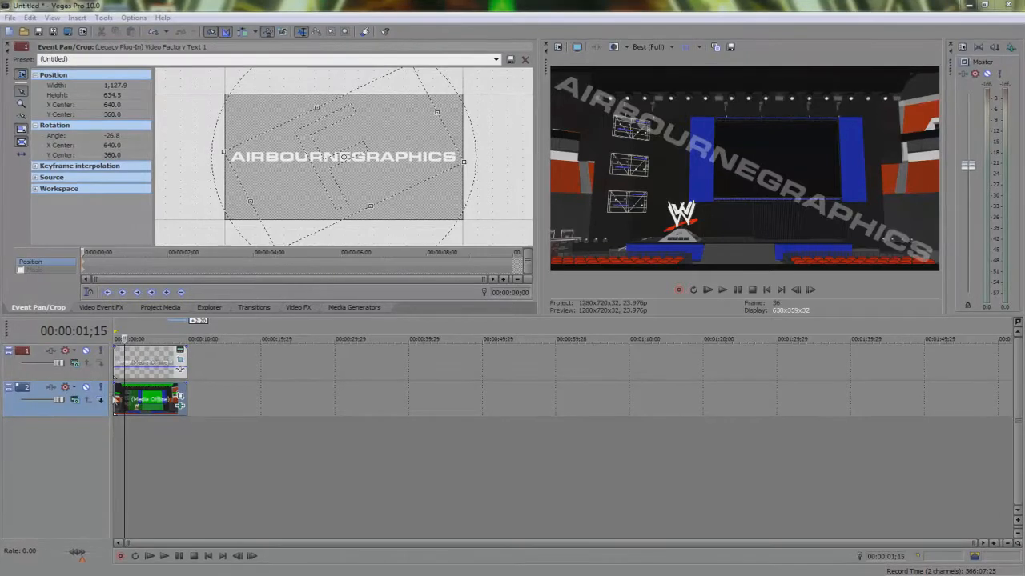
# Step: Open the Base Pic event's Pan/Crop settings and then its Chroma Keyer effect settings to inspect them
pyautogui.click(179, 394)
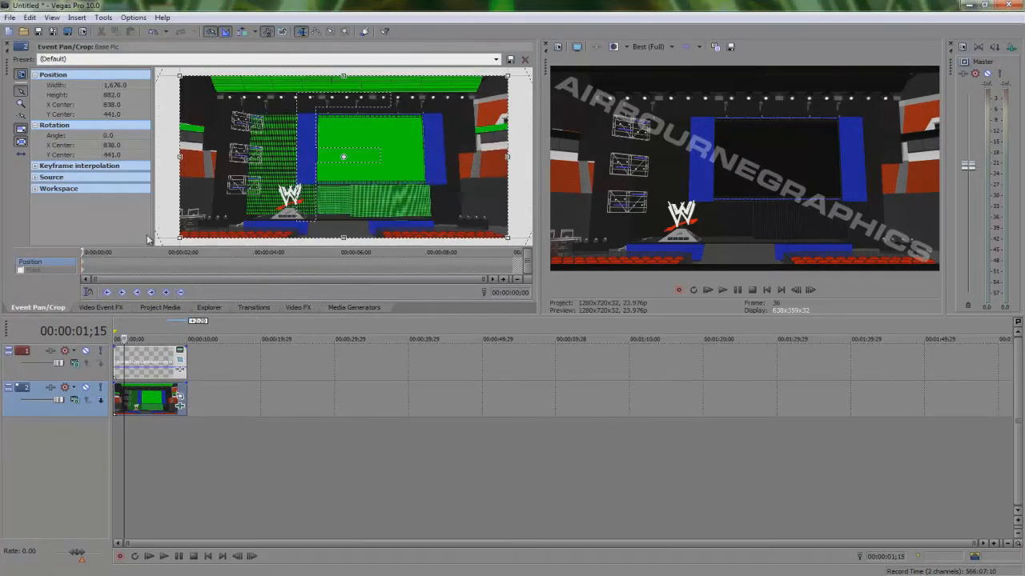
pyautogui.click(48, 271)
pyautogui.click(48, 262)
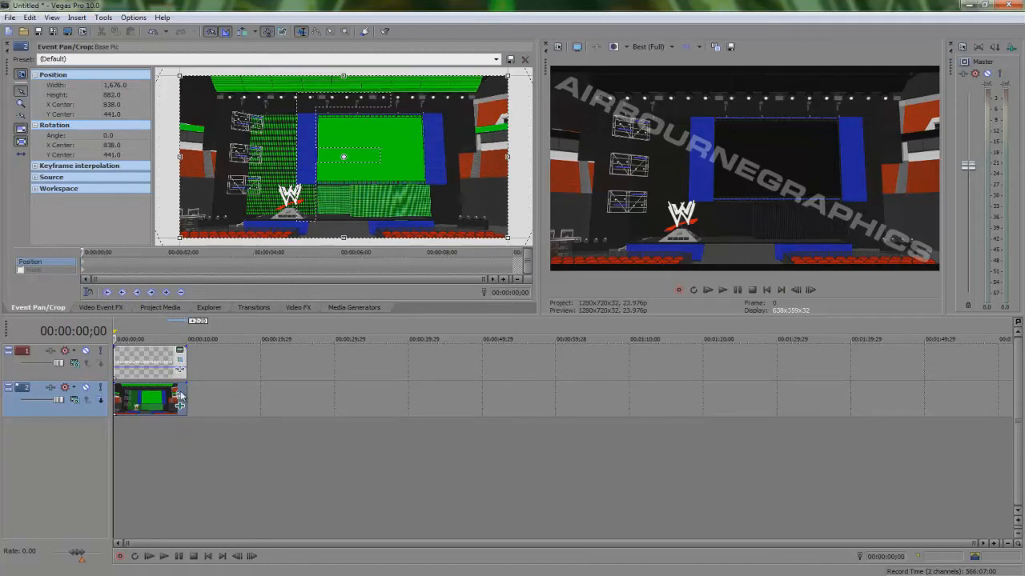
pyautogui.click(223, 408)
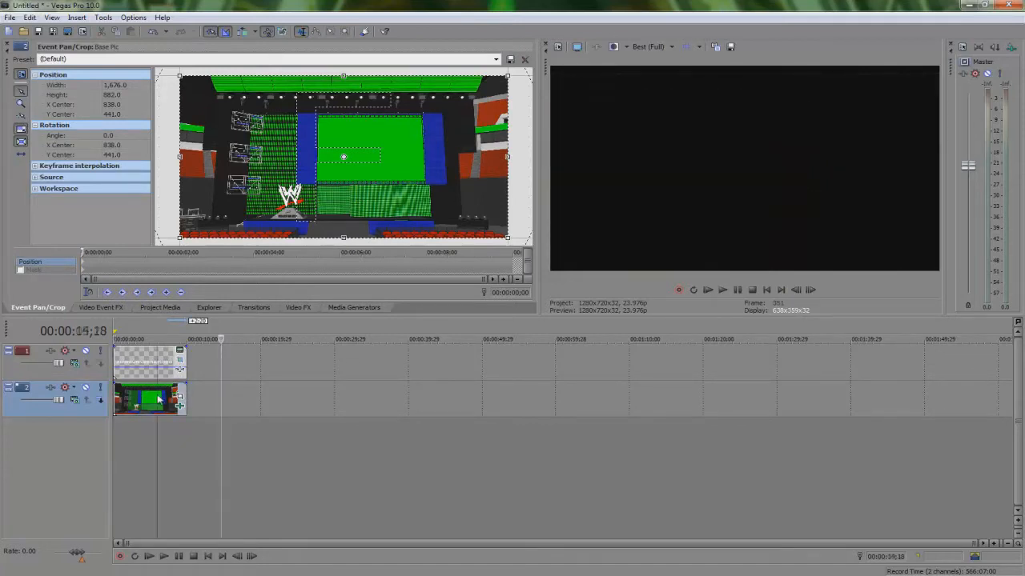
pyautogui.click(157, 398)
pyautogui.click(7, 44)
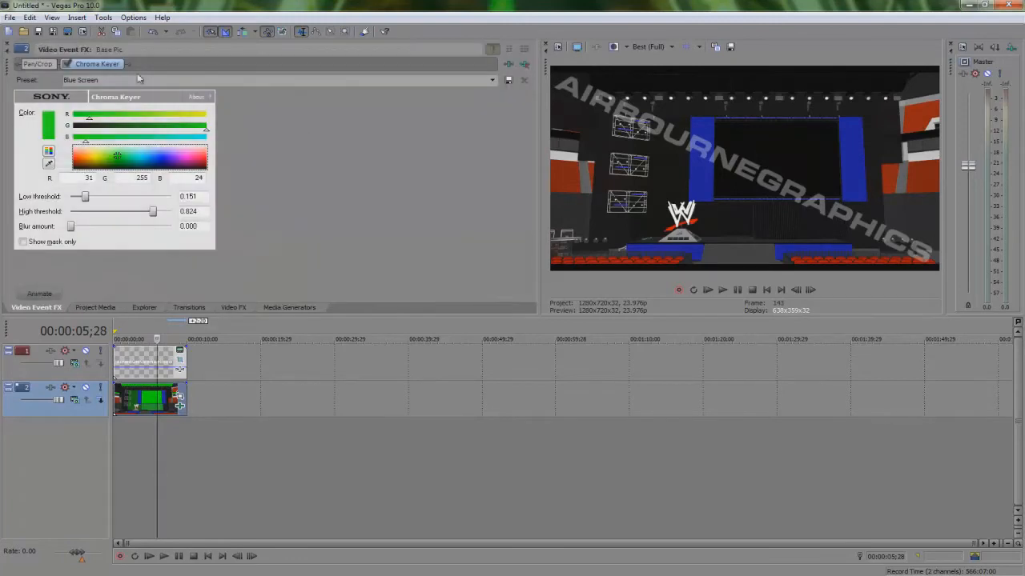
pyautogui.click(100, 308)
pyautogui.click(196, 204)
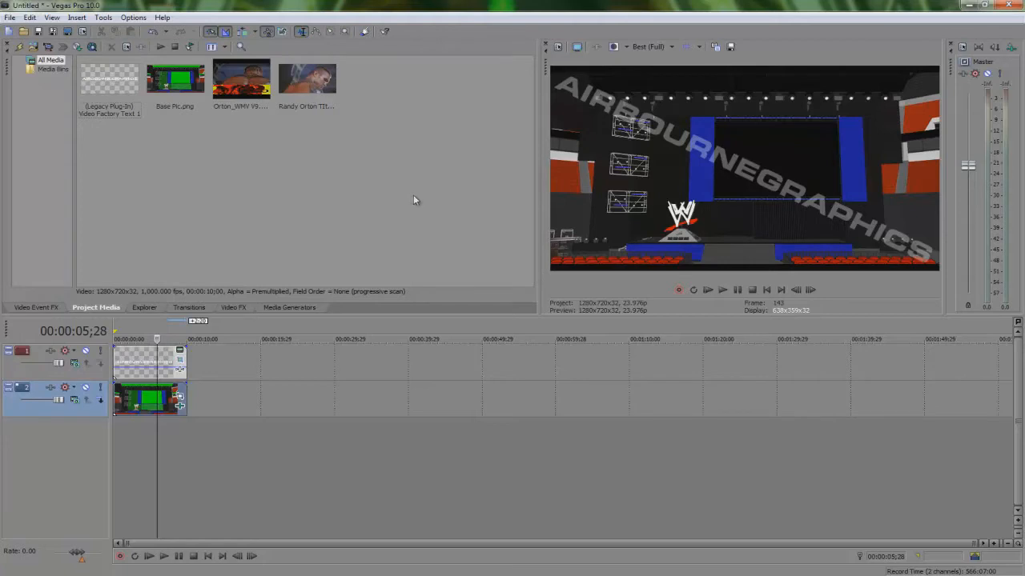
pyautogui.click(145, 403)
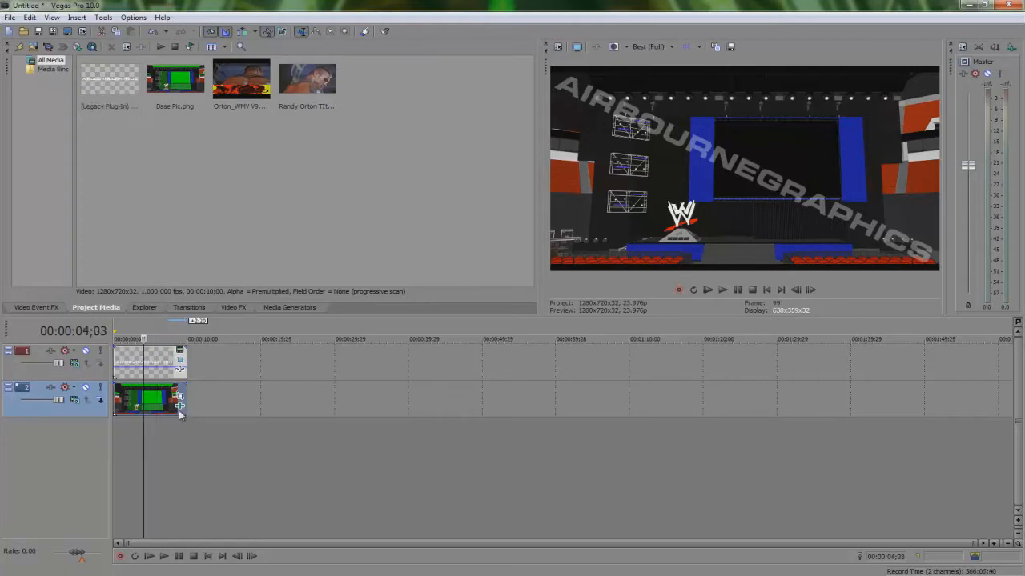
pyautogui.click(180, 406)
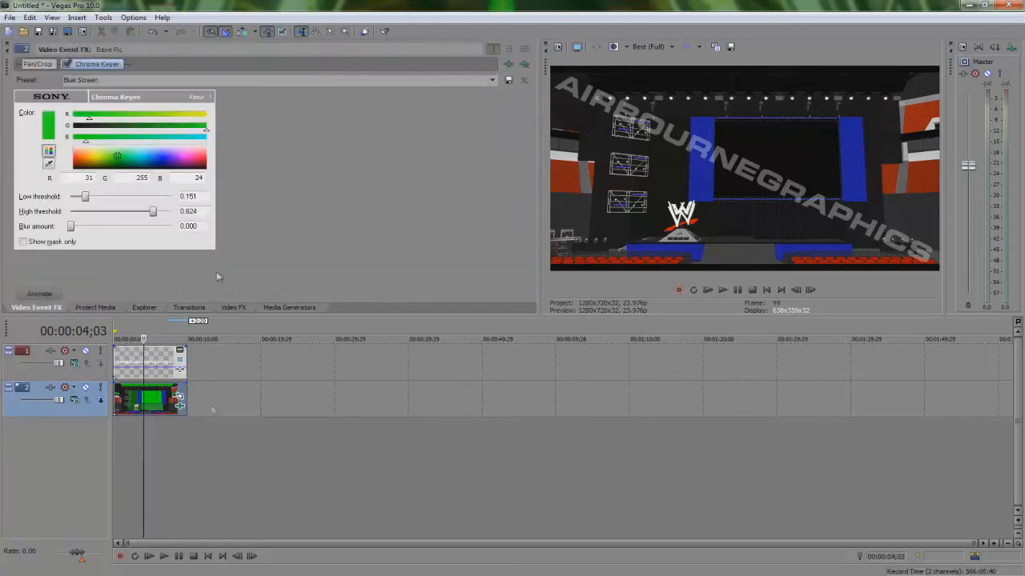
# Step: Toggle the Base Pic's Chroma Keyer off and on while setting its key color to green R 60, G 255, B 36
pyautogui.click(67, 65)
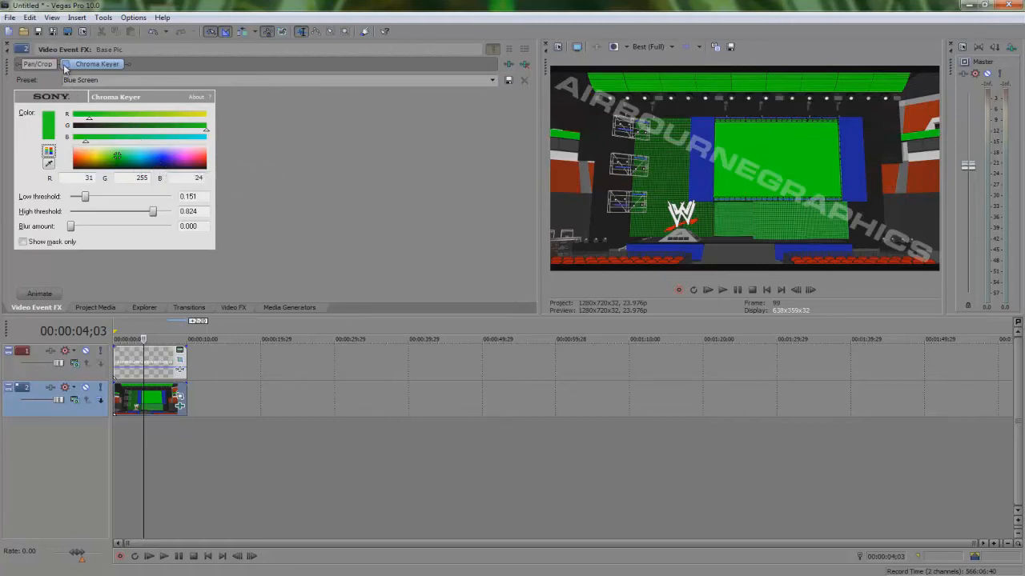
pyautogui.click(164, 160)
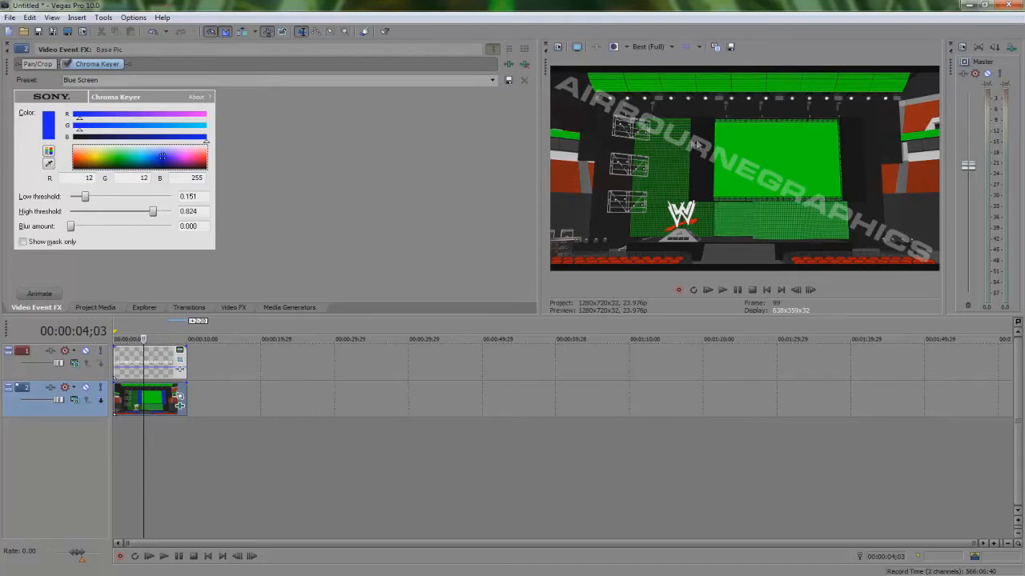
pyautogui.click(117, 159)
pyautogui.click(115, 154)
pyautogui.click(65, 65)
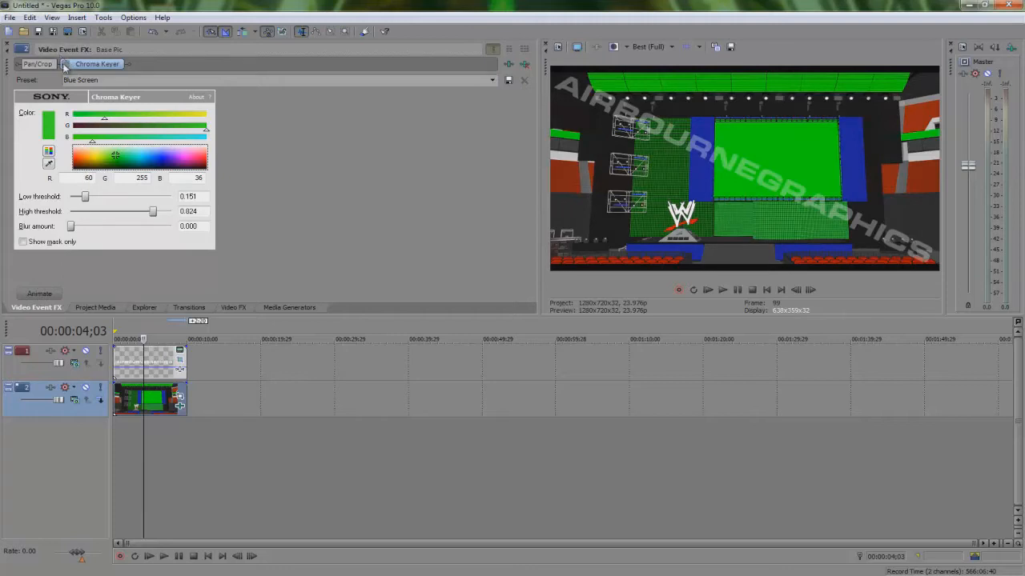
pyautogui.click(65, 65)
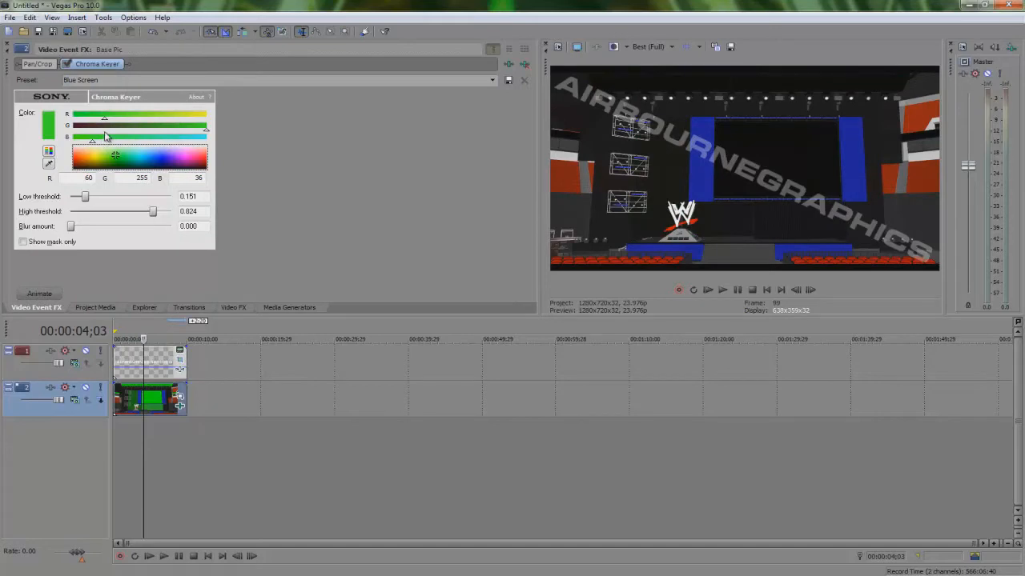
# Step: Add the Randy Orton Titantron clip from Project Media to the timeline on a new track
pyautogui.click(95, 307)
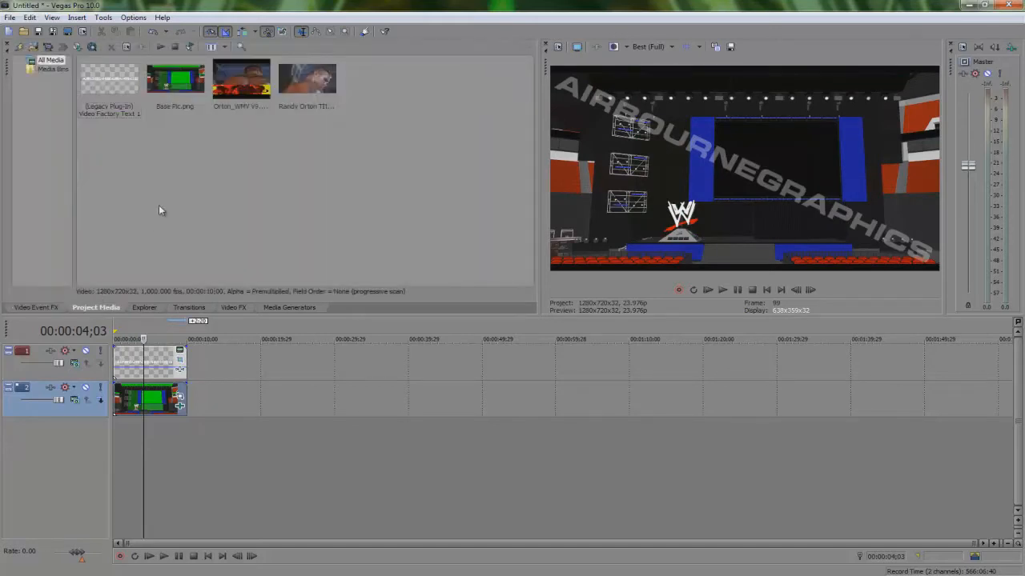
pyautogui.click(311, 78)
pyautogui.moveTo(311, 79); pyautogui.dragTo(144, 507)
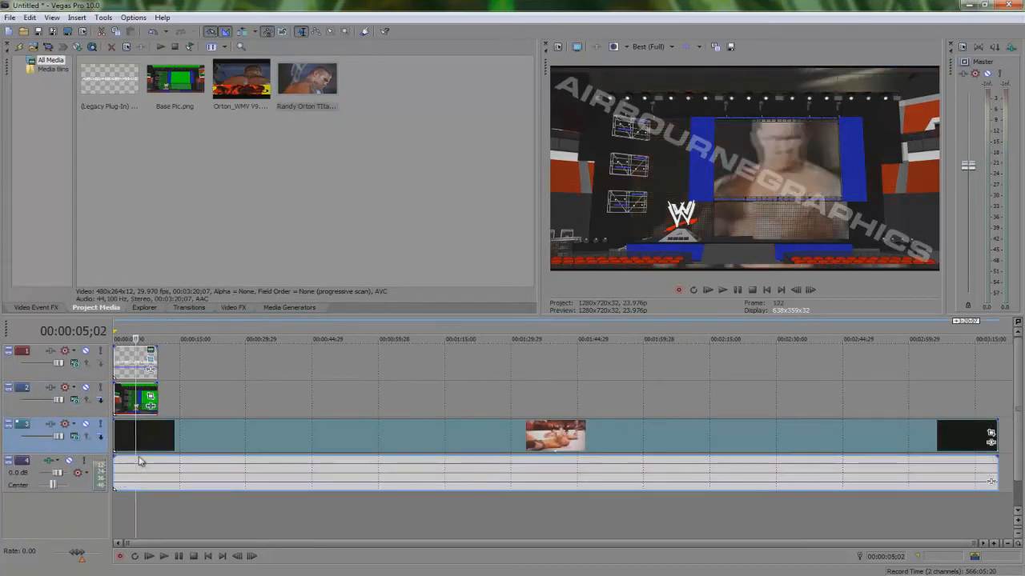
# Step: Solo the Titantron track and preview it against the stage composite at several timeline positions
pyautogui.click(100, 425)
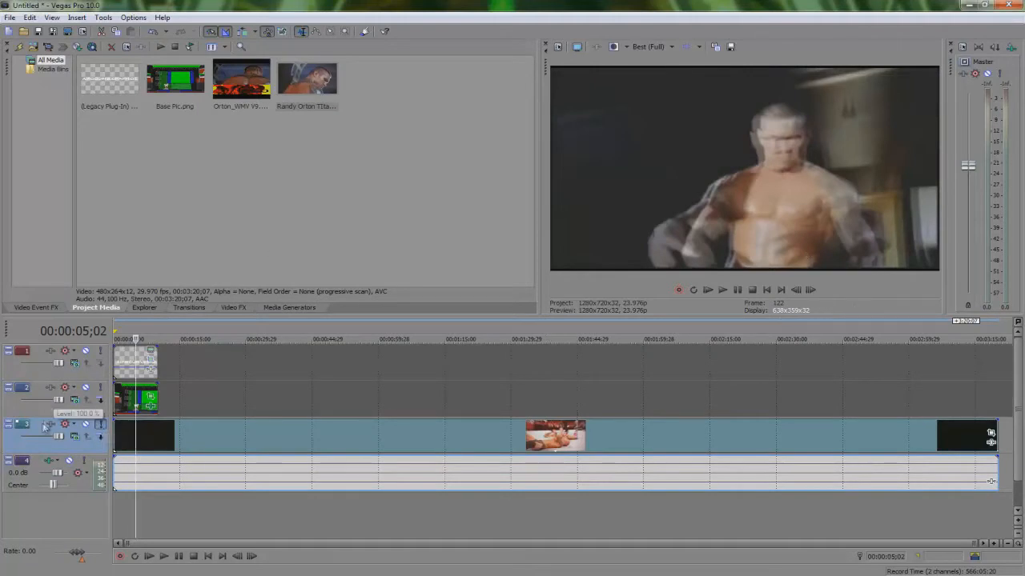
pyautogui.click(100, 424)
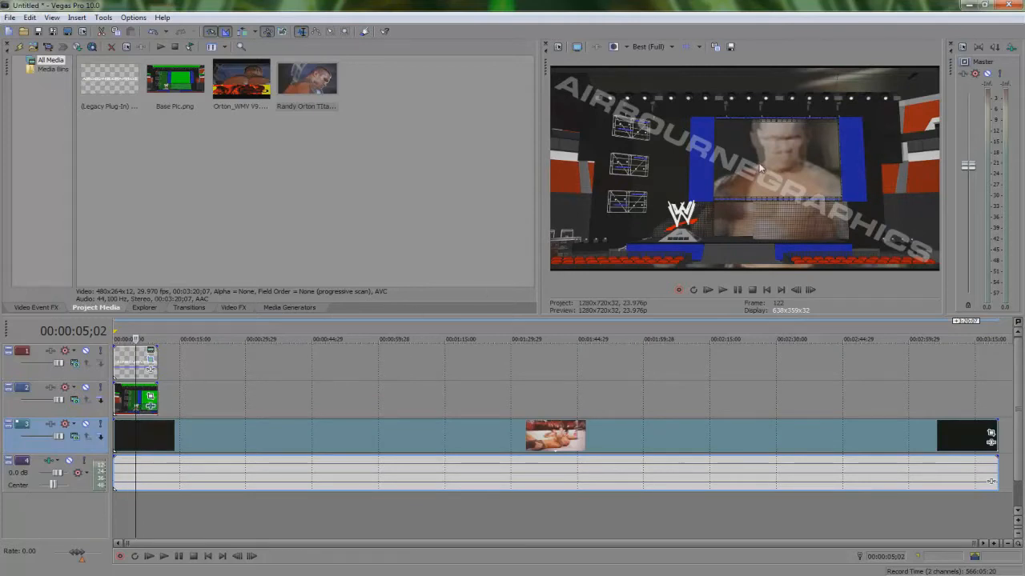
pyautogui.click(150, 439)
pyautogui.click(146, 440)
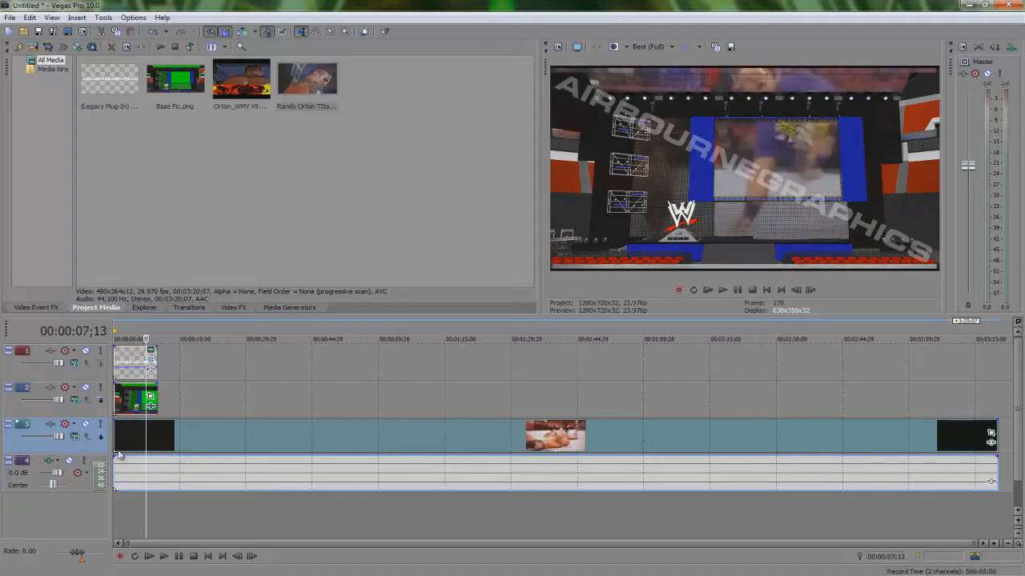
pyautogui.click(100, 425)
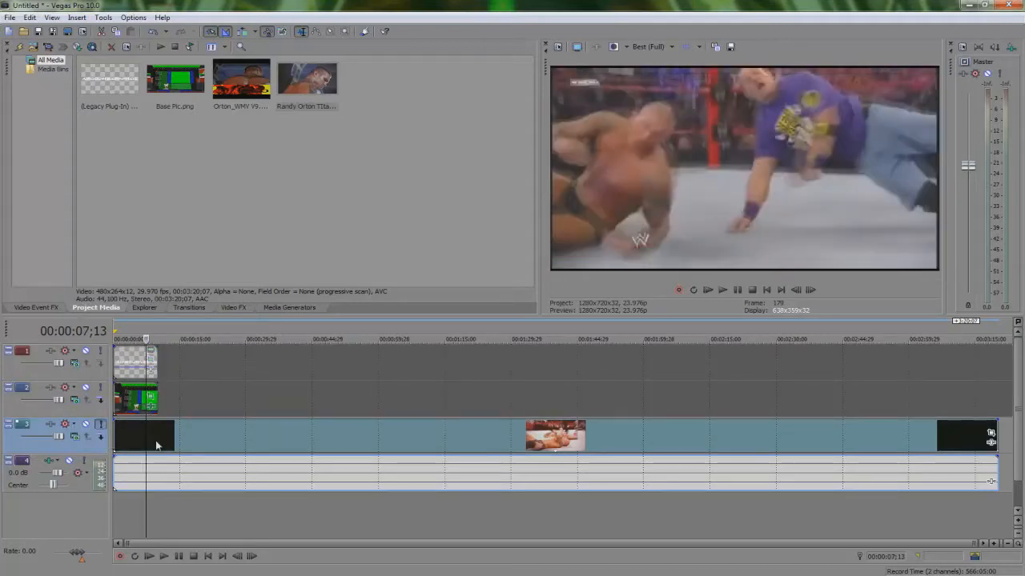
pyautogui.click(130, 437)
pyautogui.click(120, 437)
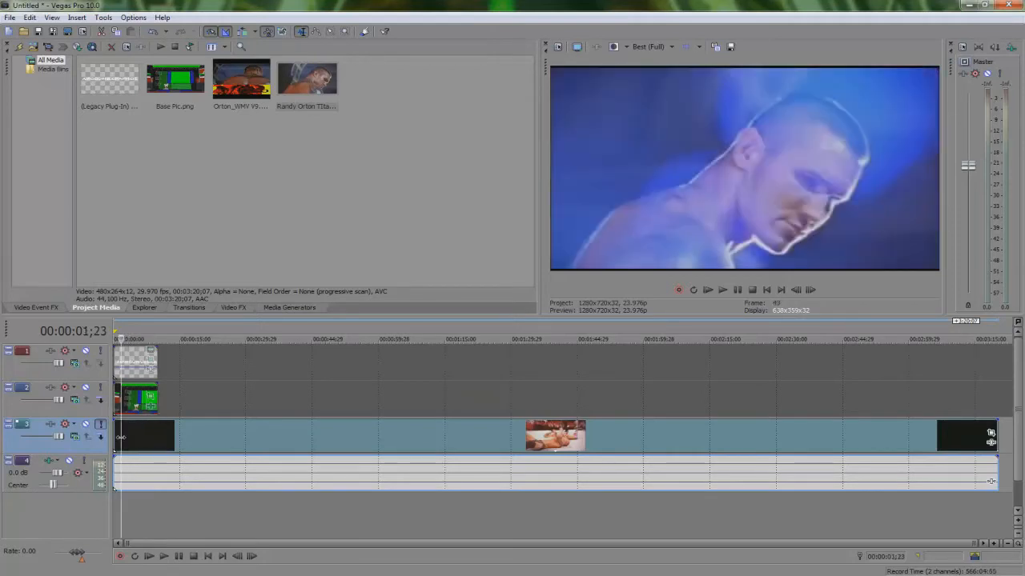
pyautogui.click(119, 439)
# Step: Step through the opening frames of the composite one frame at a time and play it back
pyautogui.press('Left')
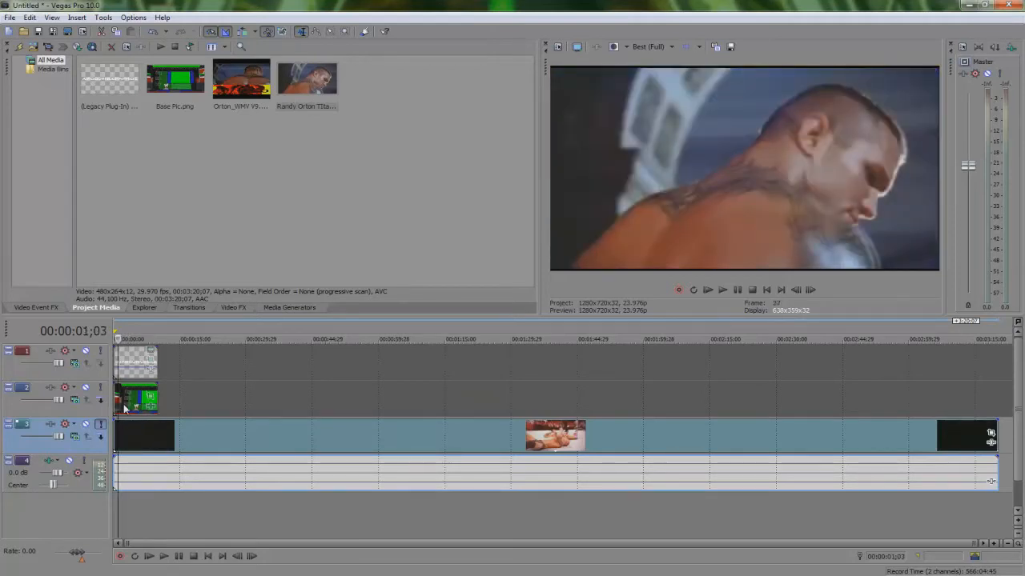
pyautogui.press('Left')
pyautogui.press('Left')
pyautogui.press('Left')
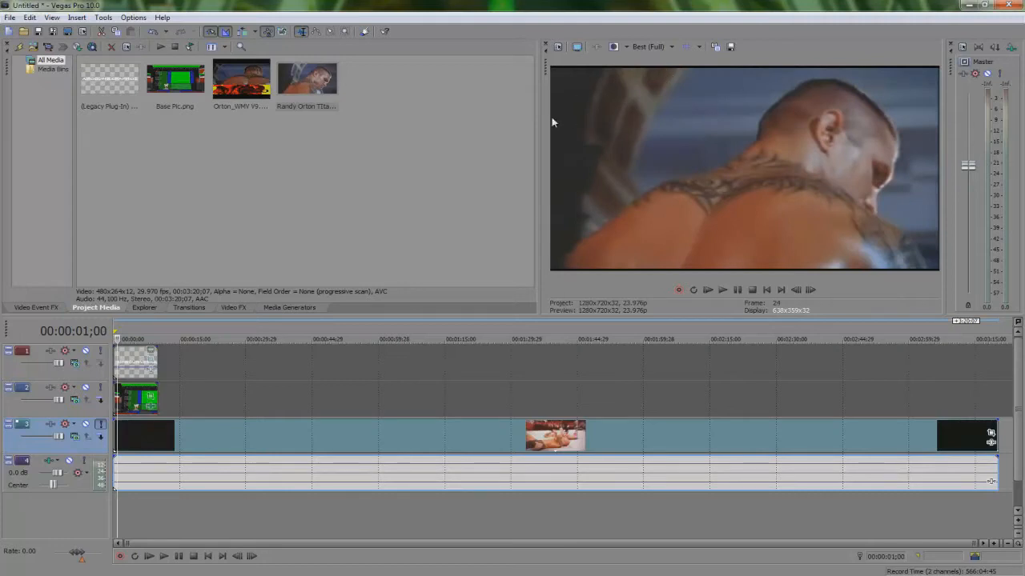
pyautogui.press('Right')
pyautogui.press('Right')
pyautogui.press('Right')
pyautogui.press('space')
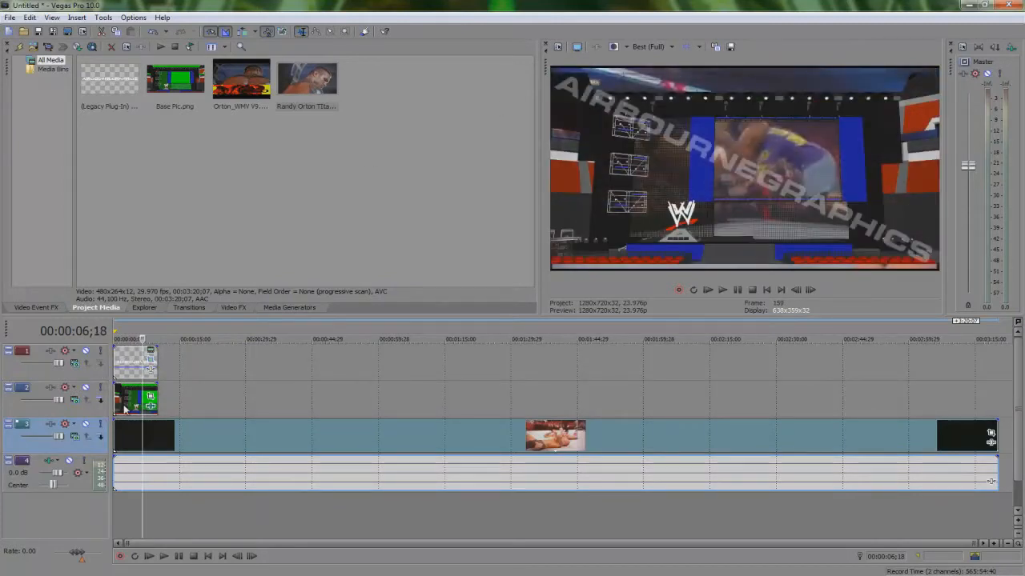
# Step: Open the Titantron event's Pan/Crop and slightly enlarge its crop frame to about 489 × 269
pyautogui.click(151, 396)
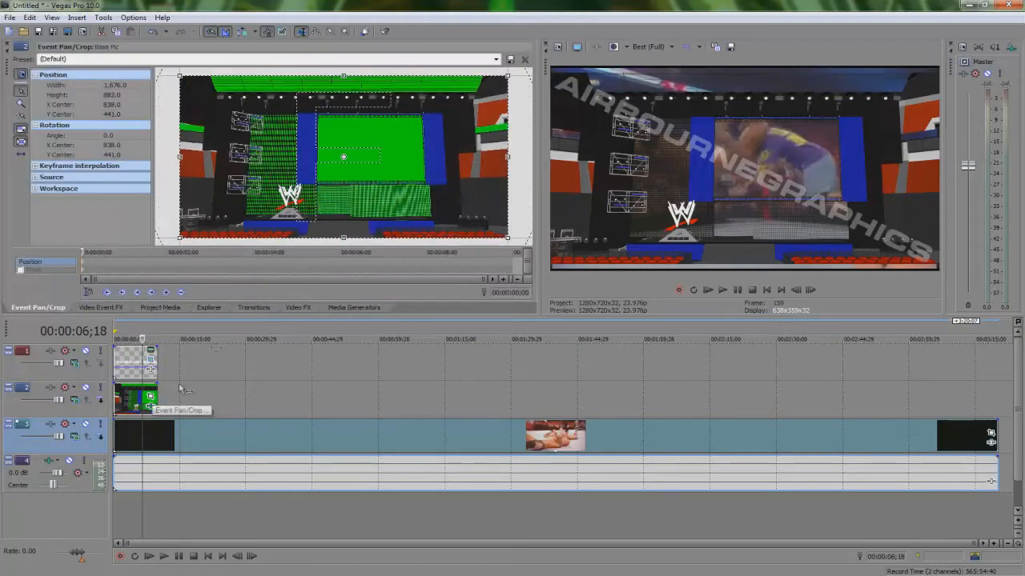
pyautogui.click(990, 435)
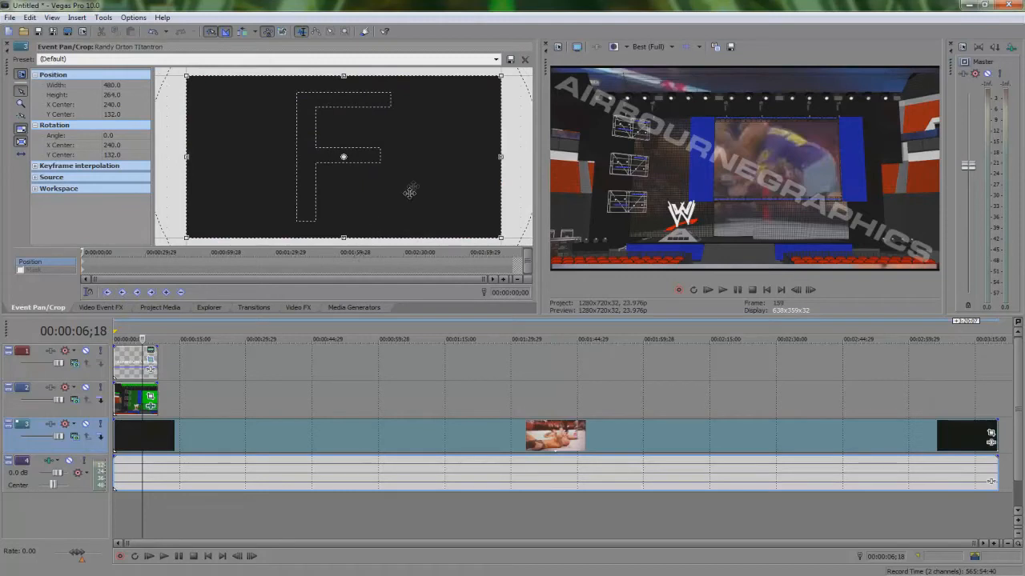
pyautogui.scroll(-4, 410, 192)
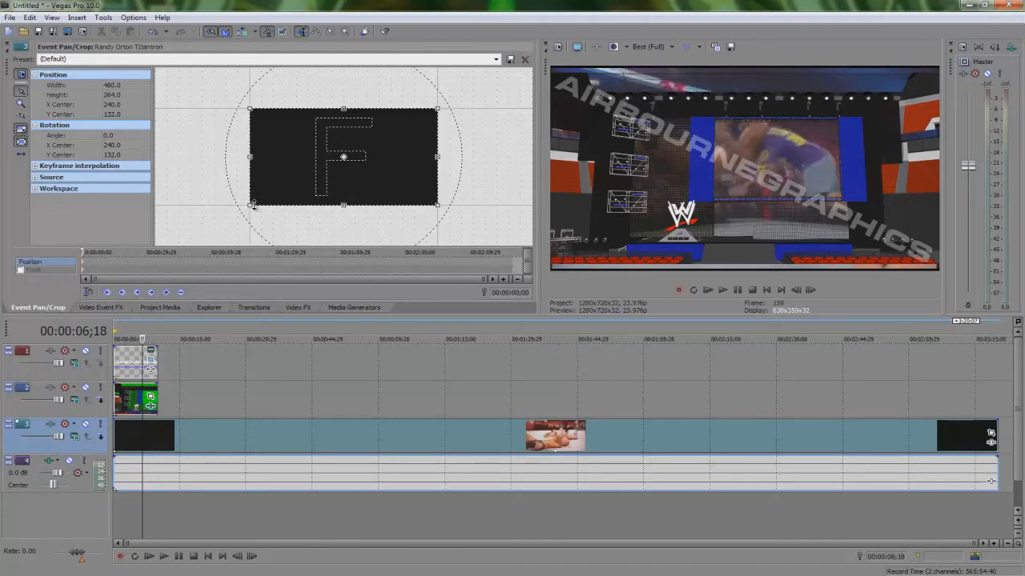
pyautogui.moveTo(250, 204); pyautogui.dragTo(246, 208)
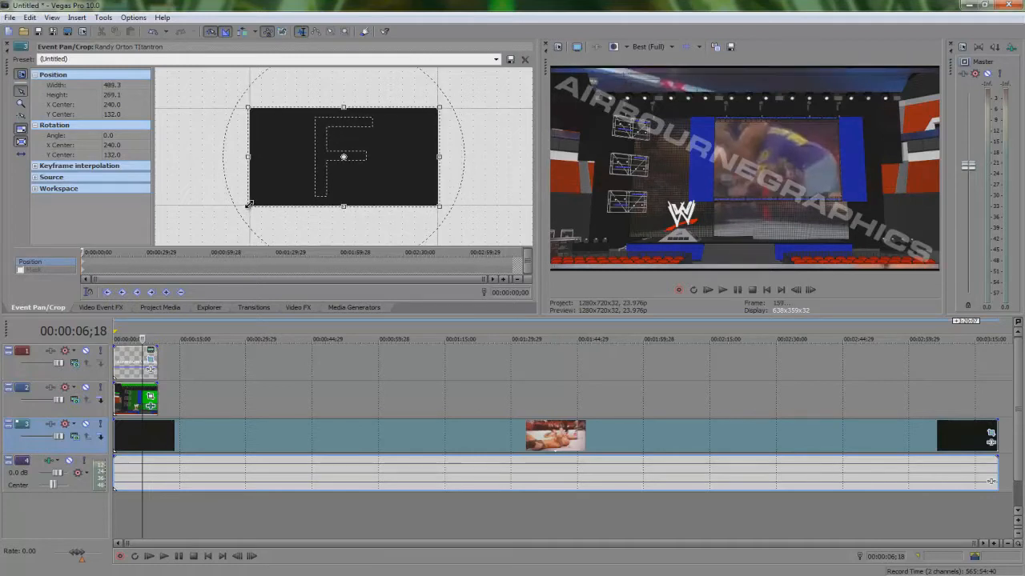
# Step: Set the video preview quality to Preview (Auto)
pyautogui.click(650, 47)
pyautogui.moveTo(671, 77)
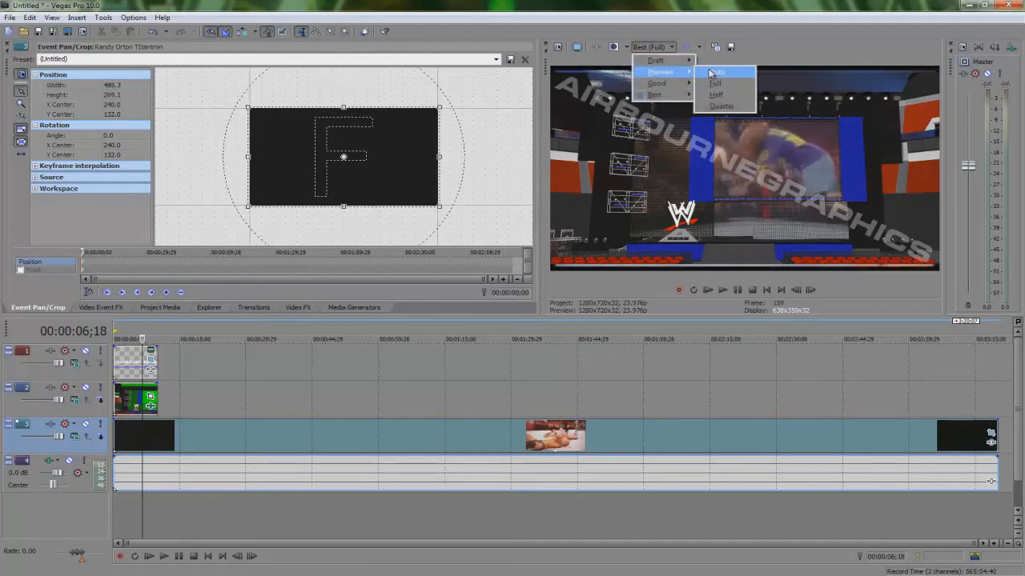
pyautogui.click(716, 72)
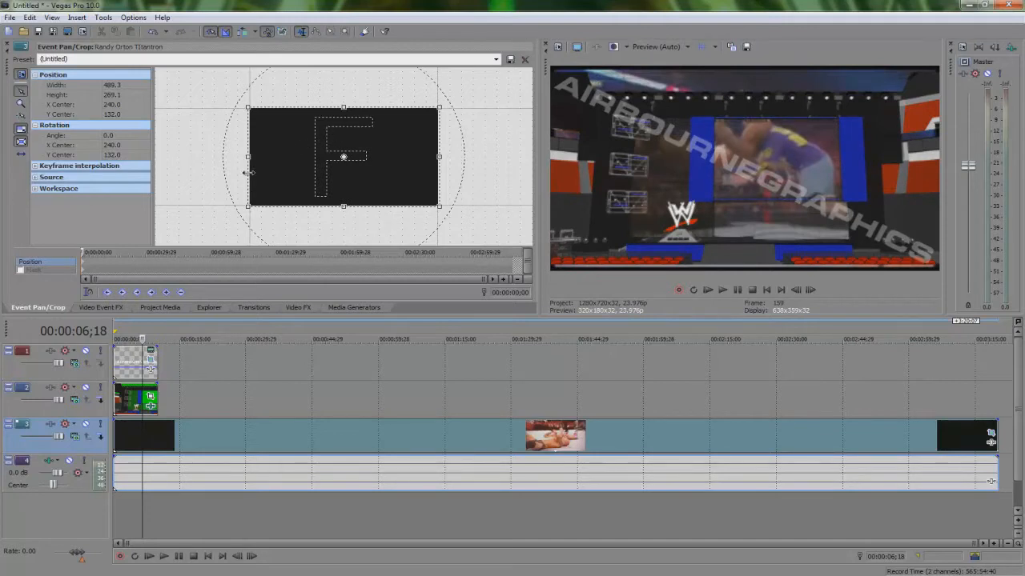
# Step: Toggle Size About Center and resize the Titantron crop frame to about 480 × 267
pyautogui.moveTo(247, 205); pyautogui.dragTo(248, 207)
pyautogui.click(21, 138)
pyautogui.moveTo(249, 158)
pyautogui.mouseDown()
pyautogui.moveTo(207, 162)
pyautogui.moveTo(268, 165)
pyautogui.moveTo(257, 165)
pyautogui.mouseUp()
pyautogui.moveTo(344, 108); pyautogui.dragTo(439, 105)
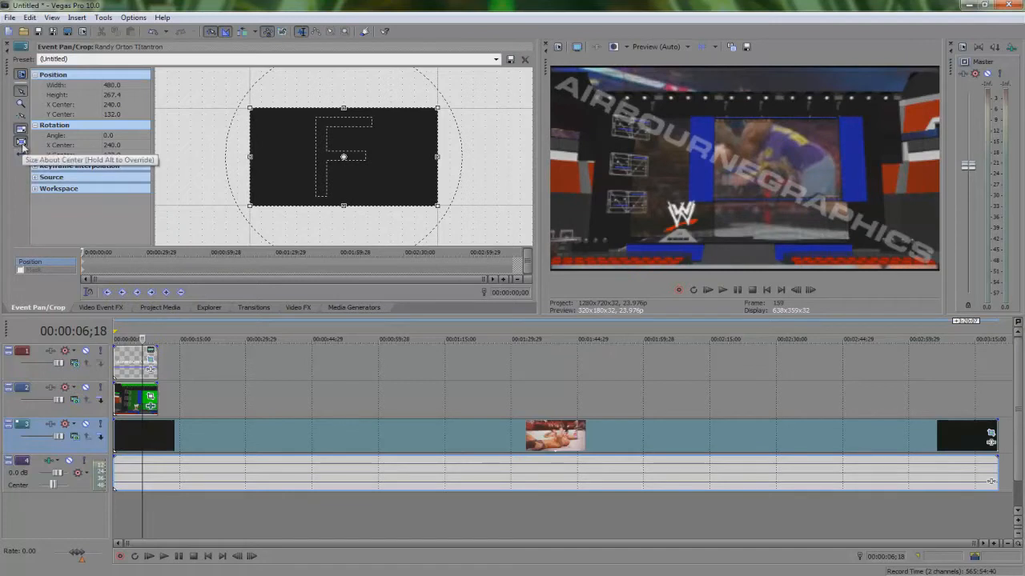
pyautogui.moveTo(249, 205); pyautogui.dragTo(188, 206)
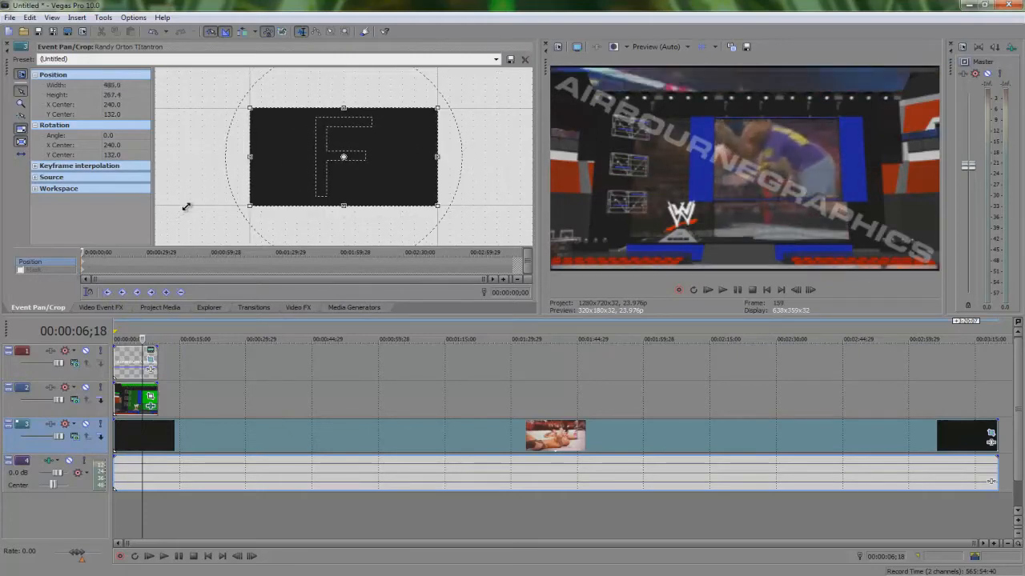
# Step: Toggle the Move in X only constraint and reposition the Titantron crop frame to about X 238, Y 135
pyautogui.click(21, 154)
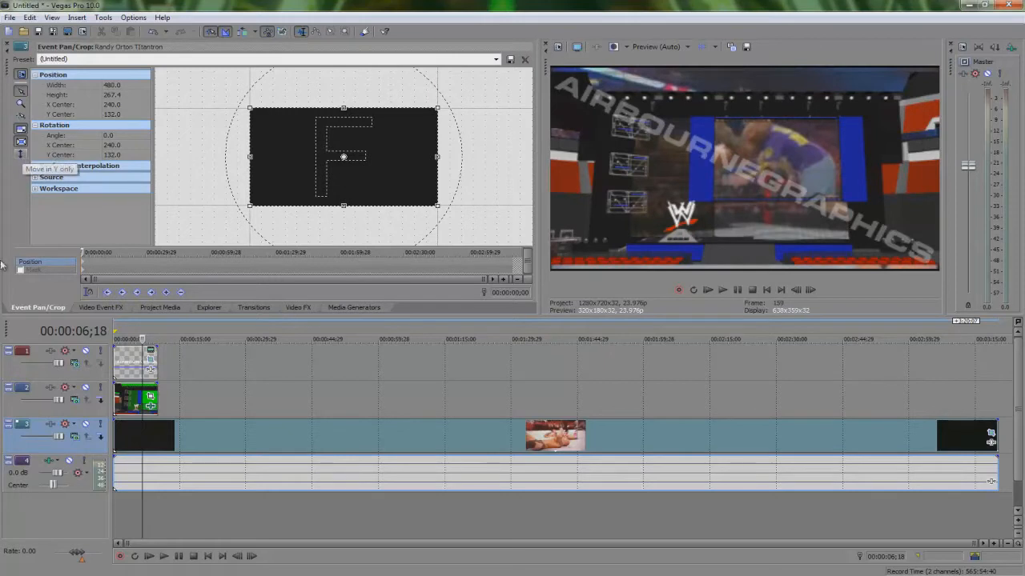
pyautogui.click(22, 154)
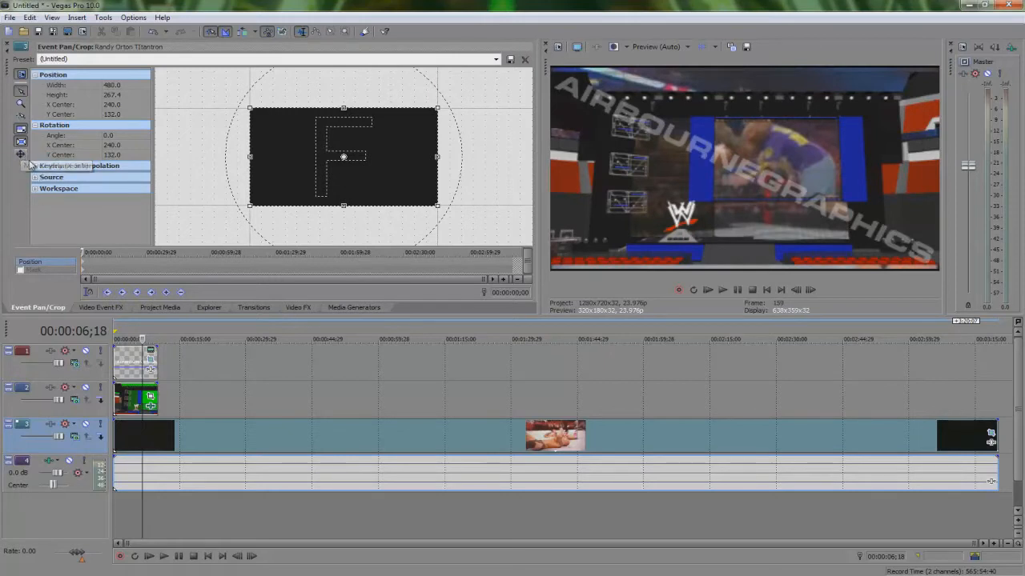
pyautogui.click(21, 155)
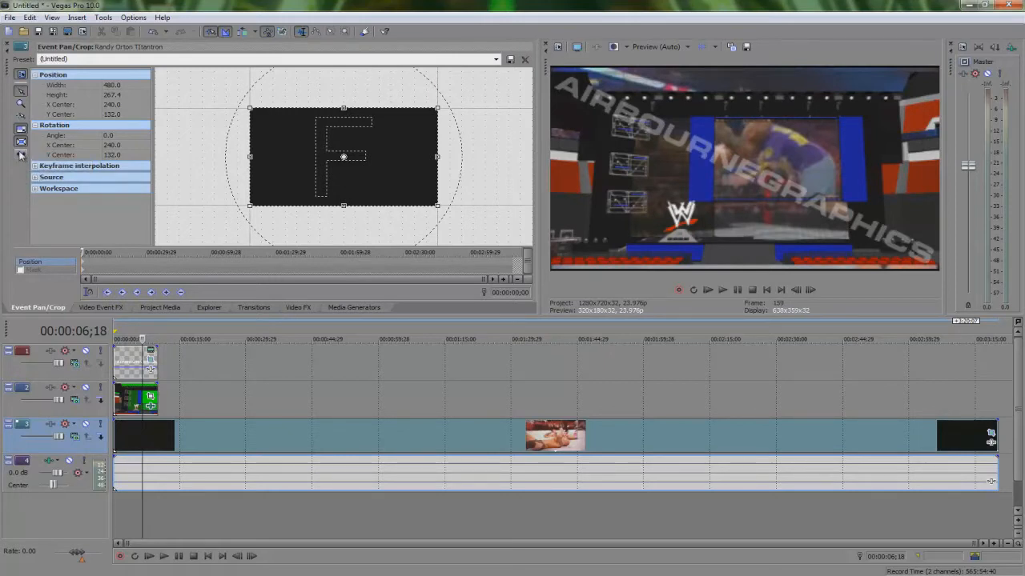
pyautogui.moveTo(400, 173); pyautogui.dragTo(368, 172)
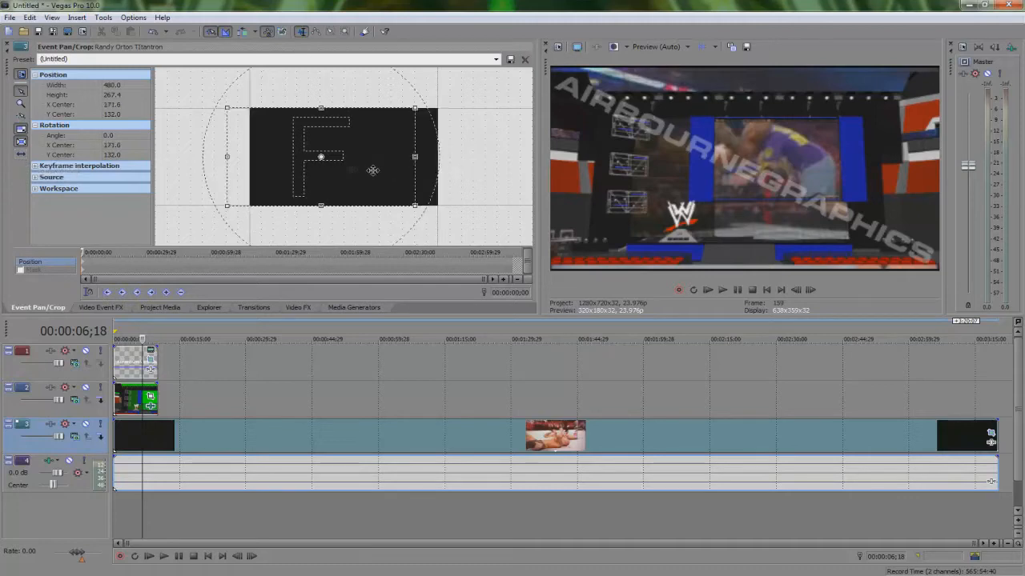
pyautogui.moveTo(402, 174); pyautogui.dragTo(398, 174)
pyautogui.moveTo(315, 160)
pyautogui.mouseDown()
pyautogui.moveTo(324, 185)
pyautogui.moveTo(317, 148)
pyautogui.moveTo(313, 157)
pyautogui.mouseUp()
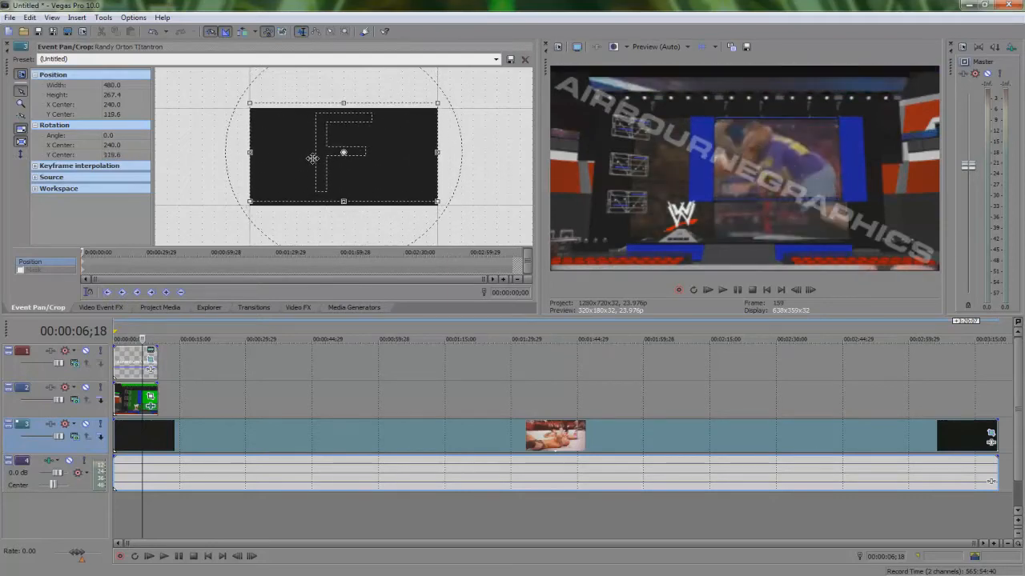
pyautogui.moveTo(380, 166)
pyautogui.mouseDown()
pyautogui.moveTo(366, 160)
pyautogui.moveTo(381, 174)
pyautogui.mouseUp()
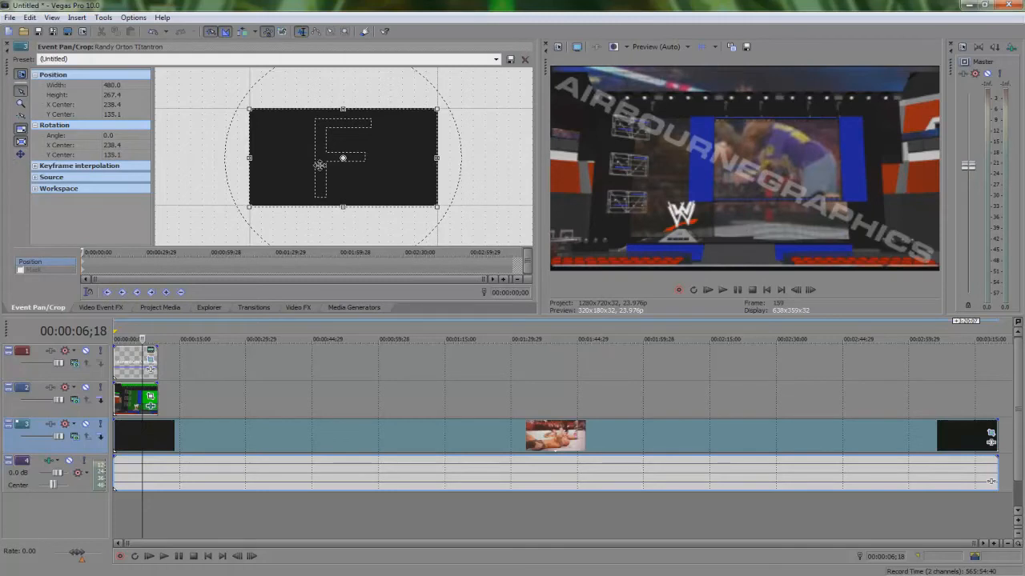
# Step: Nudge the Titantron crop frame horizontally to about X center 241.6
pyautogui.press('Right')
pyautogui.press('Right')
pyautogui.press('Right')
pyautogui.press('Right')
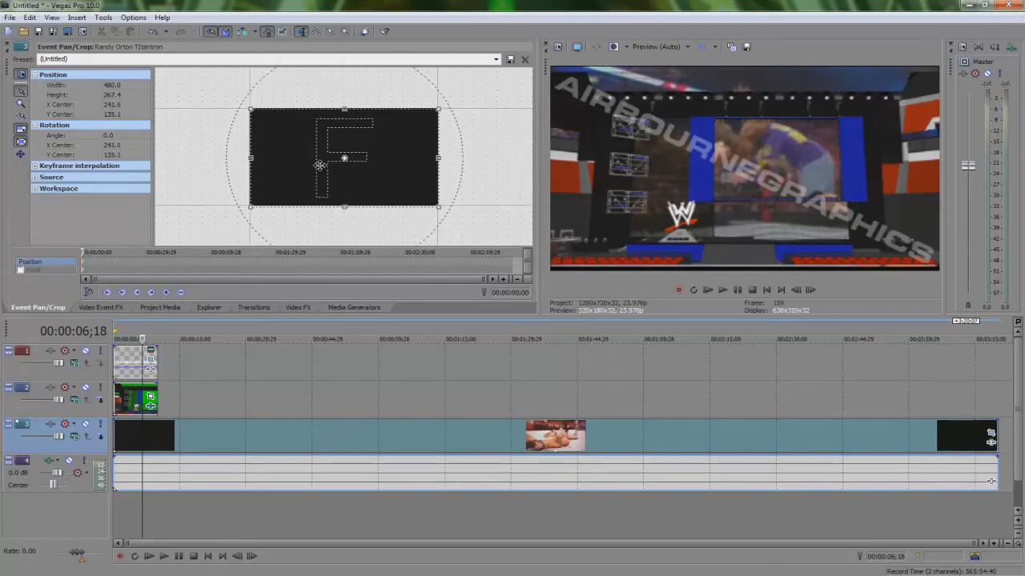
pyautogui.press('Left')
pyautogui.press('Left')
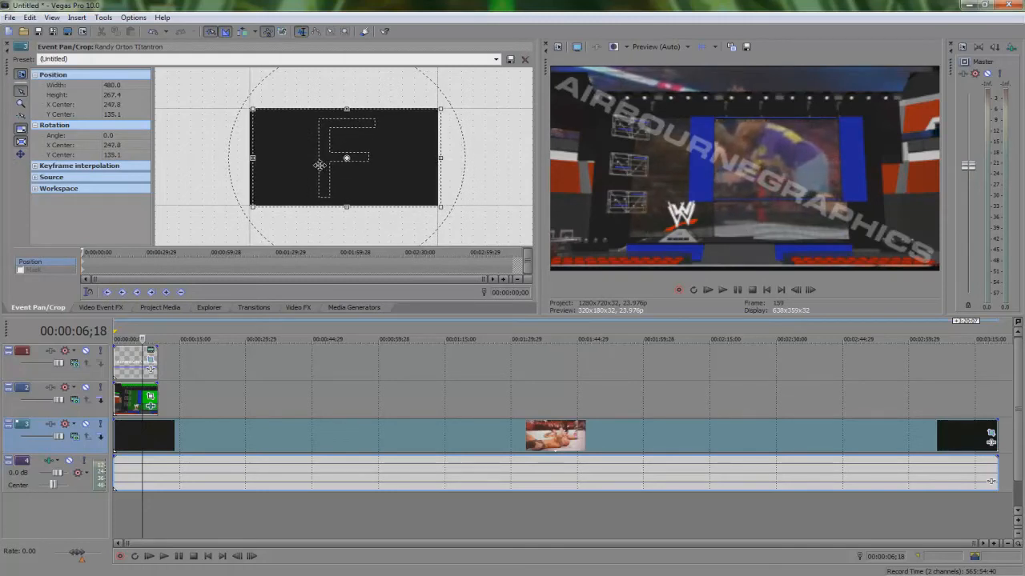
pyautogui.press('Left')
pyautogui.press('Left')
pyautogui.press('Left')
pyautogui.press('Left')
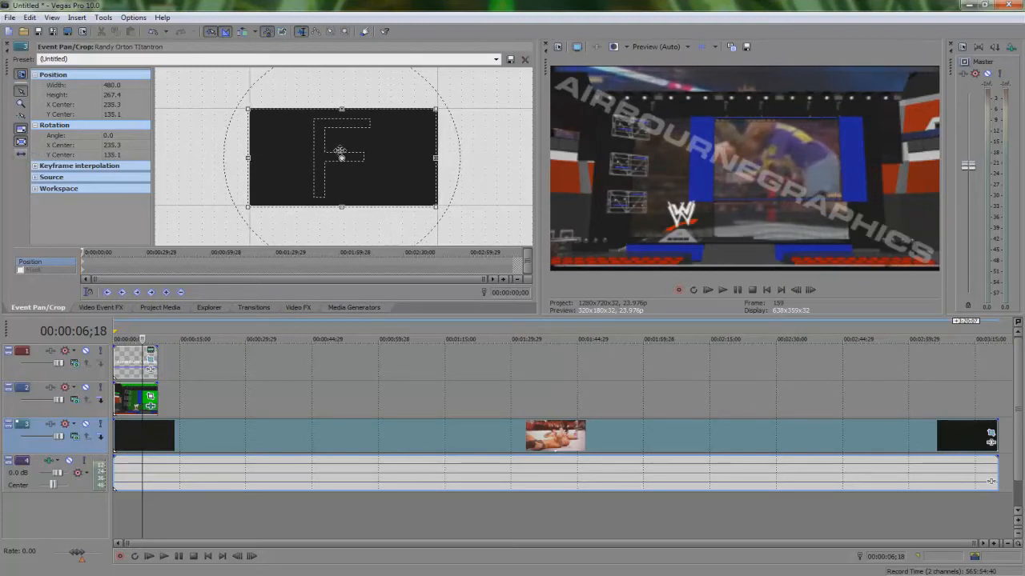
pyautogui.moveTo(340, 150); pyautogui.dragTo(342, 151)
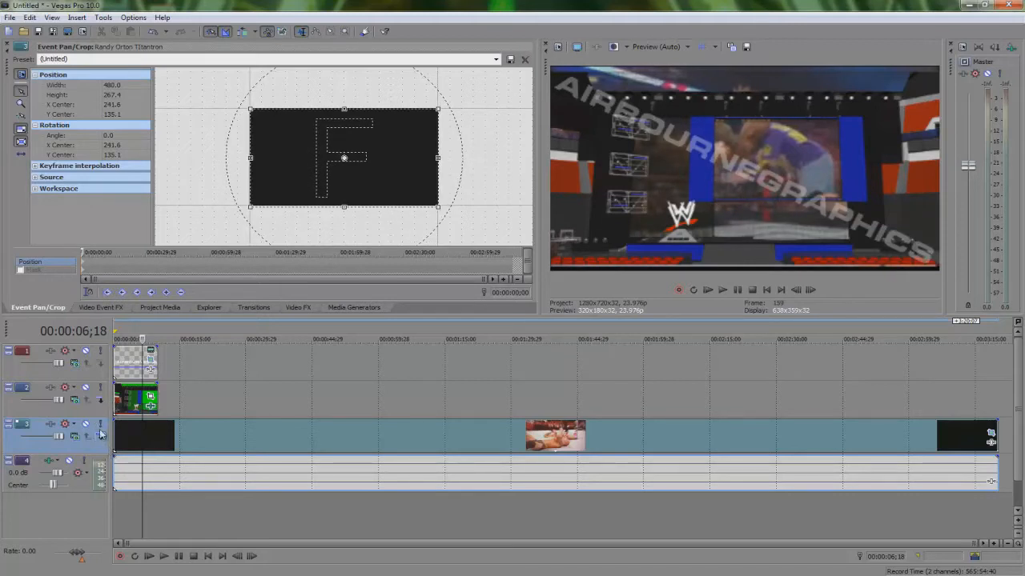
# Step: Enlarge the Titantron crop frame from its corner to about 1235 × 744
pyautogui.scroll(-1, 388, 169)
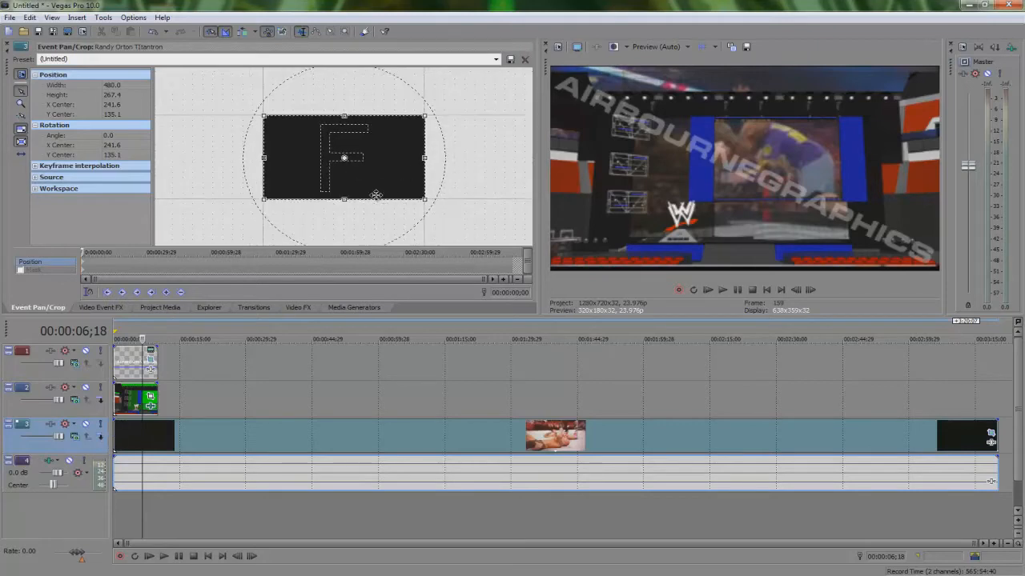
pyautogui.scroll(-1, 386, 166)
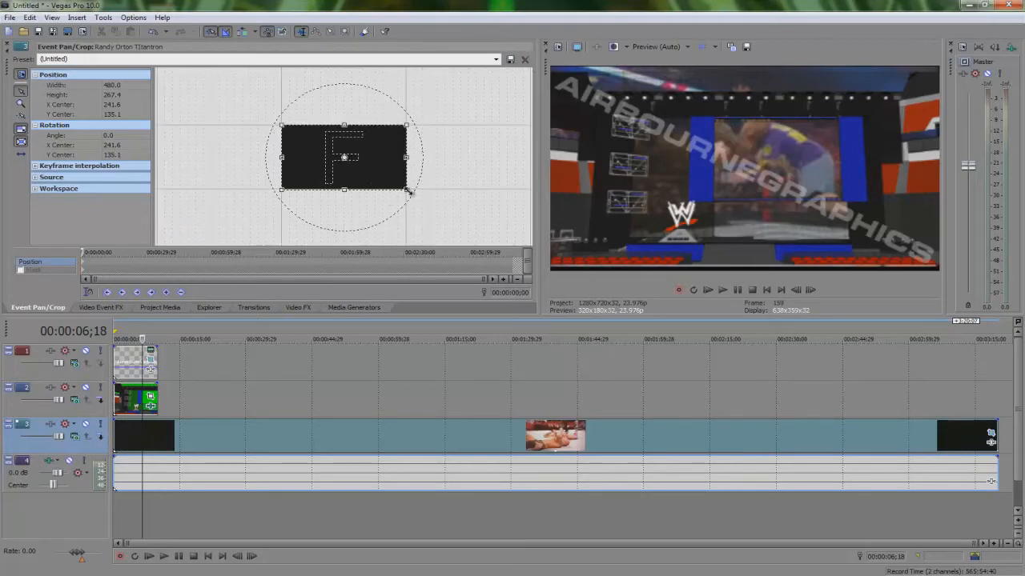
pyautogui.moveTo(408, 191); pyautogui.dragTo(517, 270)
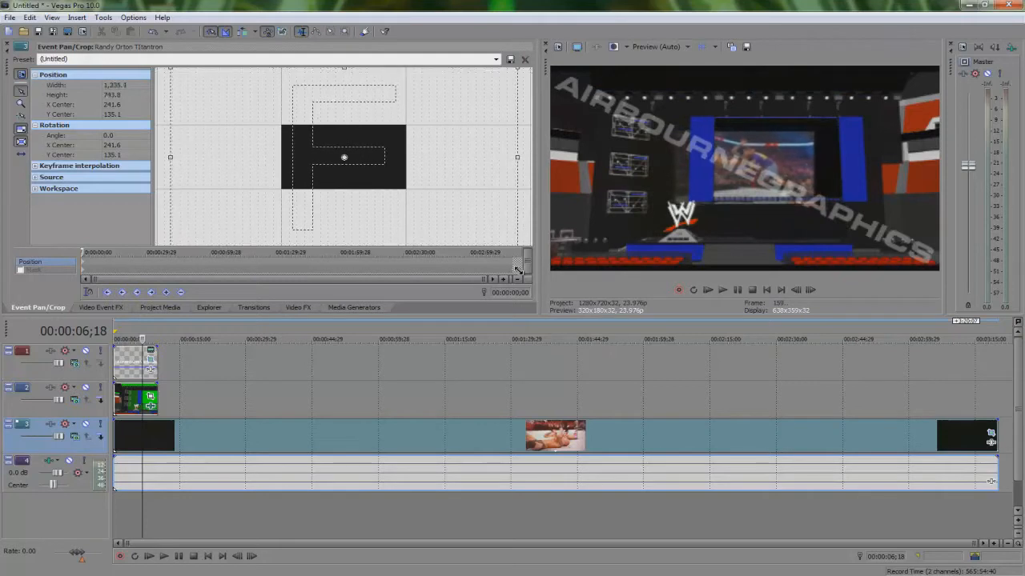
# Step: Toggle the movement constraint and reposition the Titantron crop frame to about X 126, Y 173
pyautogui.click(22, 155)
pyautogui.moveTo(467, 147); pyautogui.dragTo(444, 152)
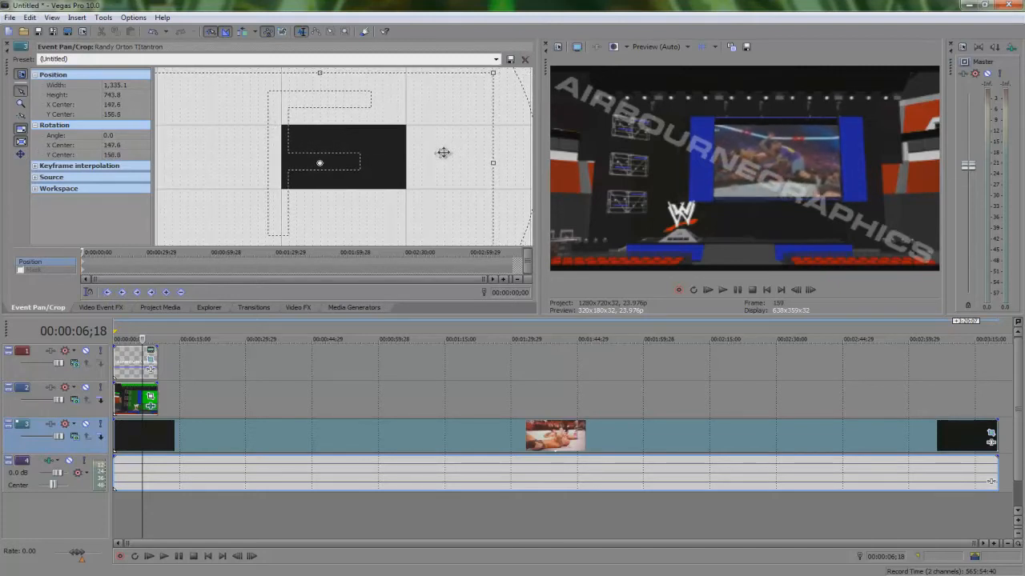
pyautogui.moveTo(348, 160); pyautogui.dragTo(343, 157)
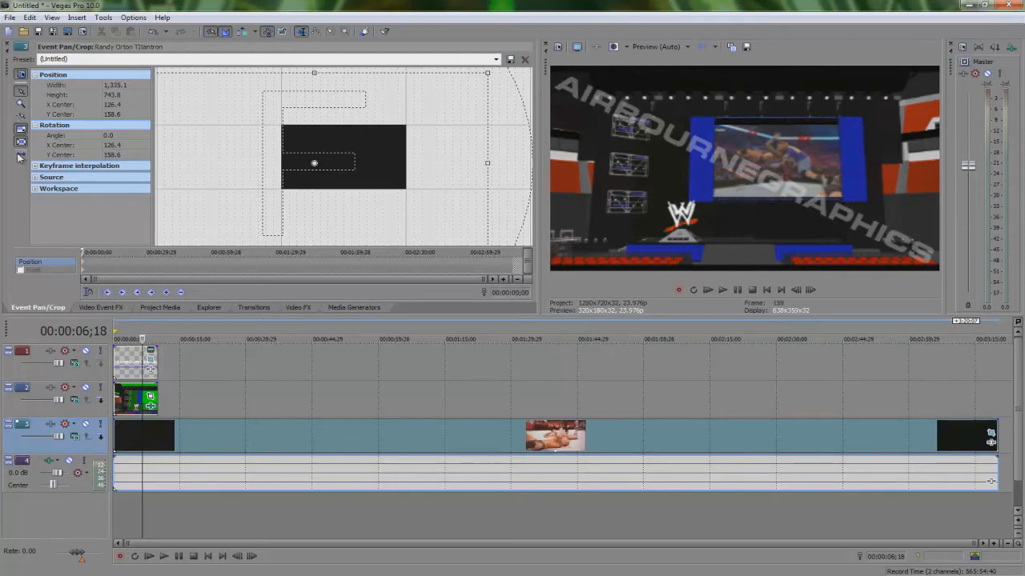
pyautogui.moveTo(341, 149); pyautogui.dragTo(343, 152)
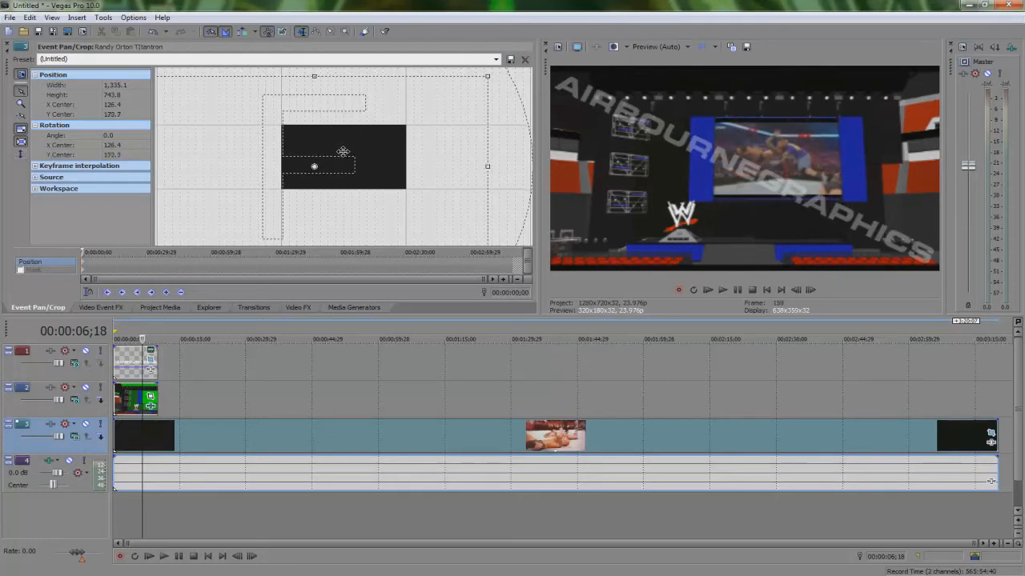
# Step: Resize the Titantron crop frame to about 1273 × 709 and shift it to about Y 161
pyautogui.scroll(-1, 406, 151)
pyautogui.moveTo(461, 240); pyautogui.dragTo(453, 234)
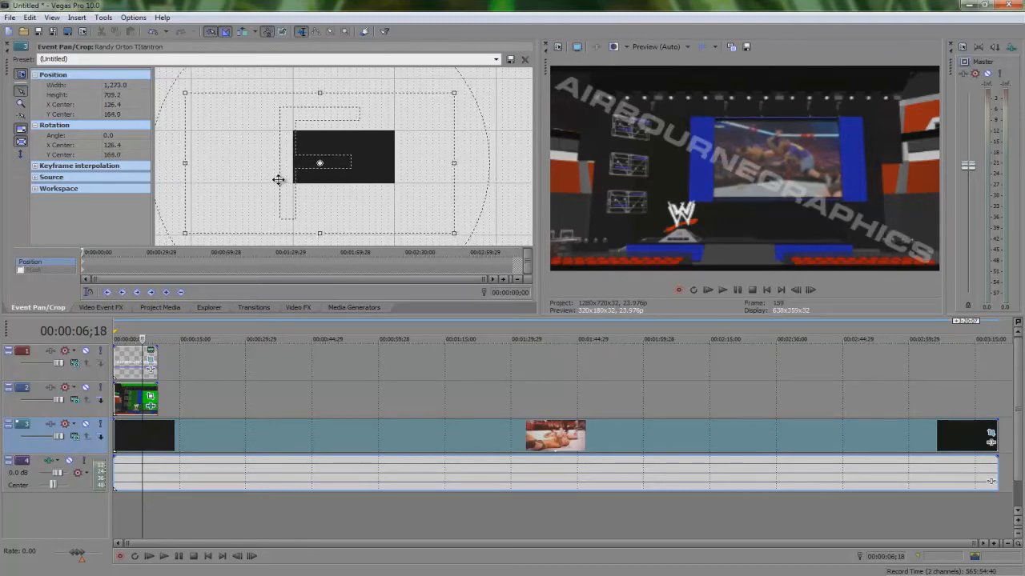
pyautogui.moveTo(278, 180); pyautogui.dragTo(284, 178)
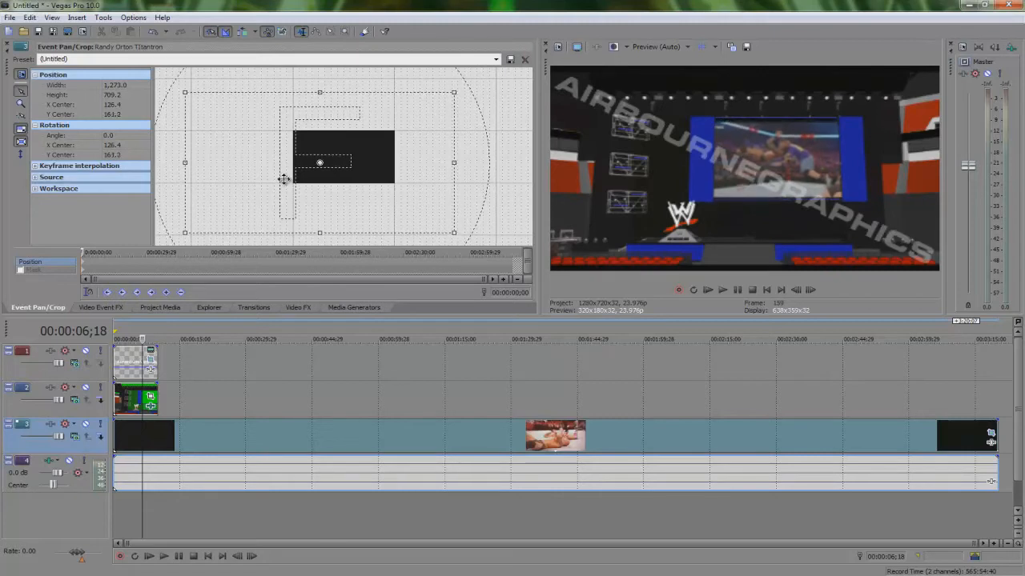
# Step: Check the composite at Best (Full) preview quality, then return the preview quality to Preview (Auto)
pyautogui.click(668, 46)
pyautogui.moveTo(664, 98)
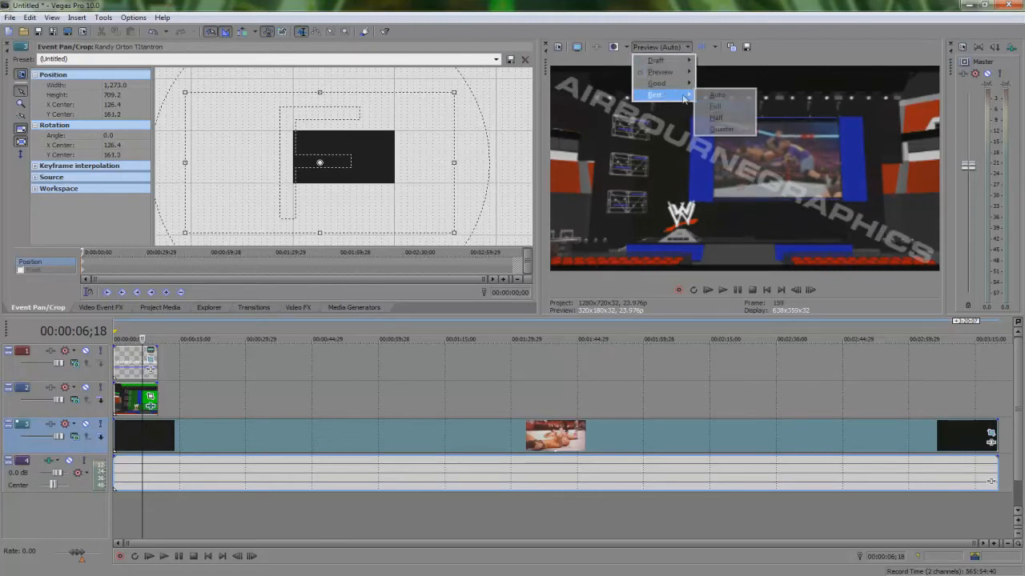
pyautogui.click(709, 109)
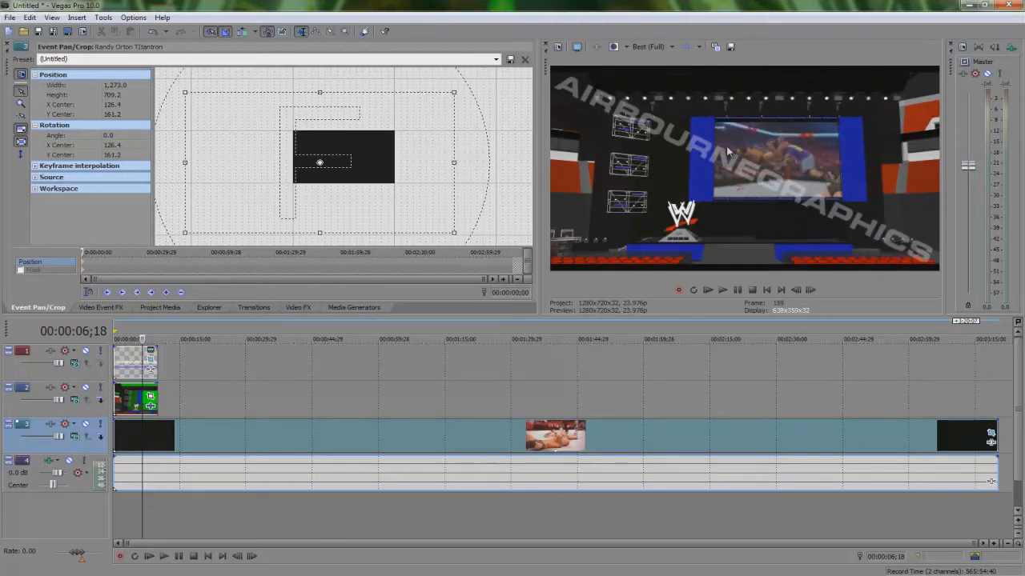
pyautogui.click(667, 47)
pyautogui.click(666, 73)
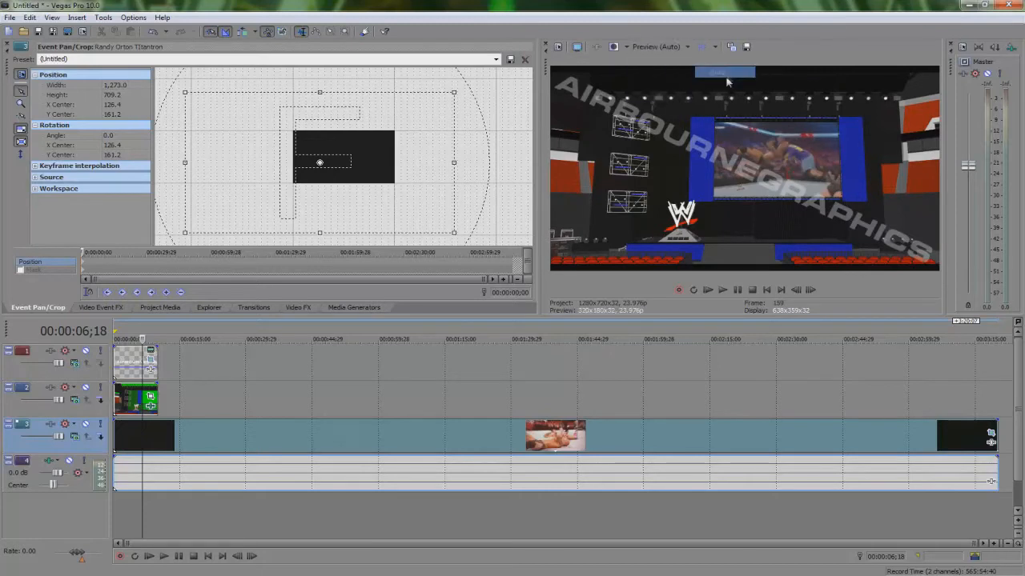
pyautogui.click(659, 48)
pyautogui.moveTo(693, 73)
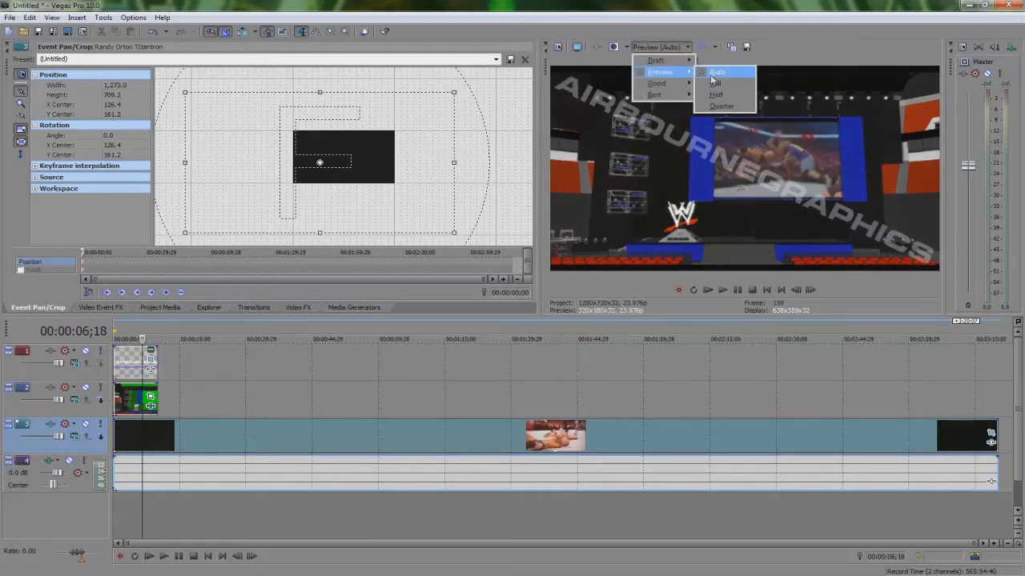
pyautogui.click(720, 73)
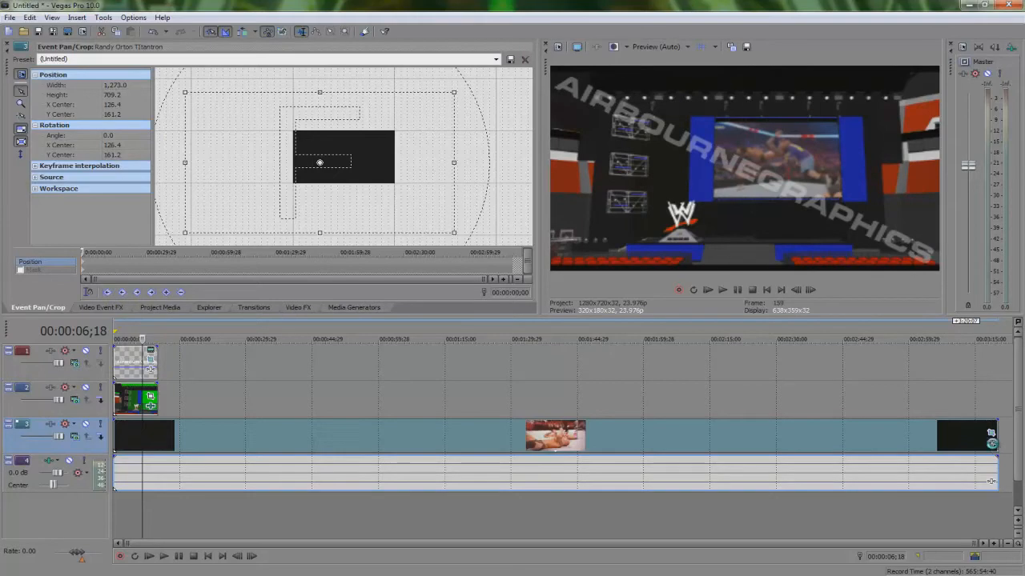
# Step: Add the Sony Deform effect to the Titantron event
pyautogui.click(991, 441)
pyautogui.doubleClick(308, 360)
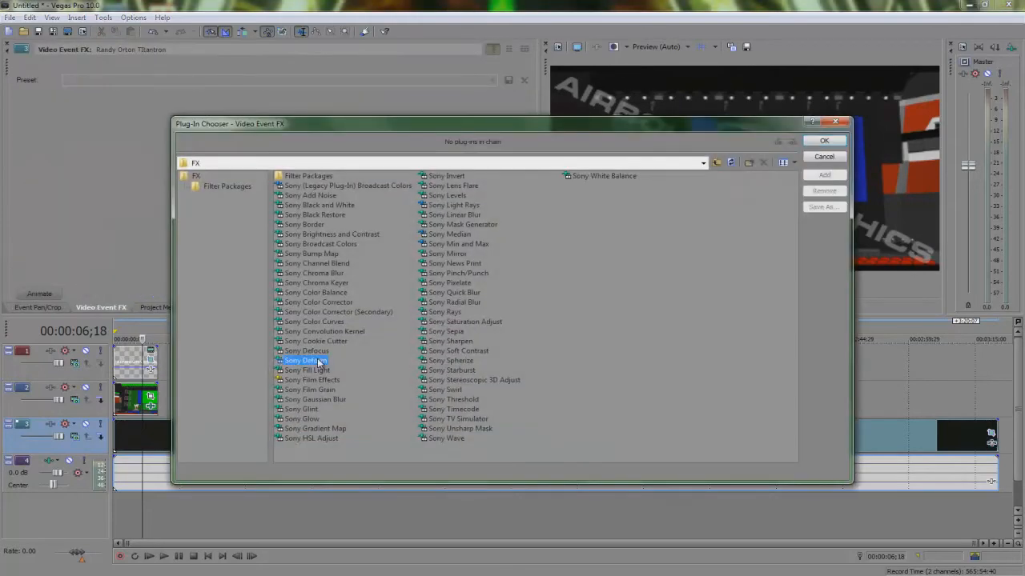
pyautogui.click(824, 141)
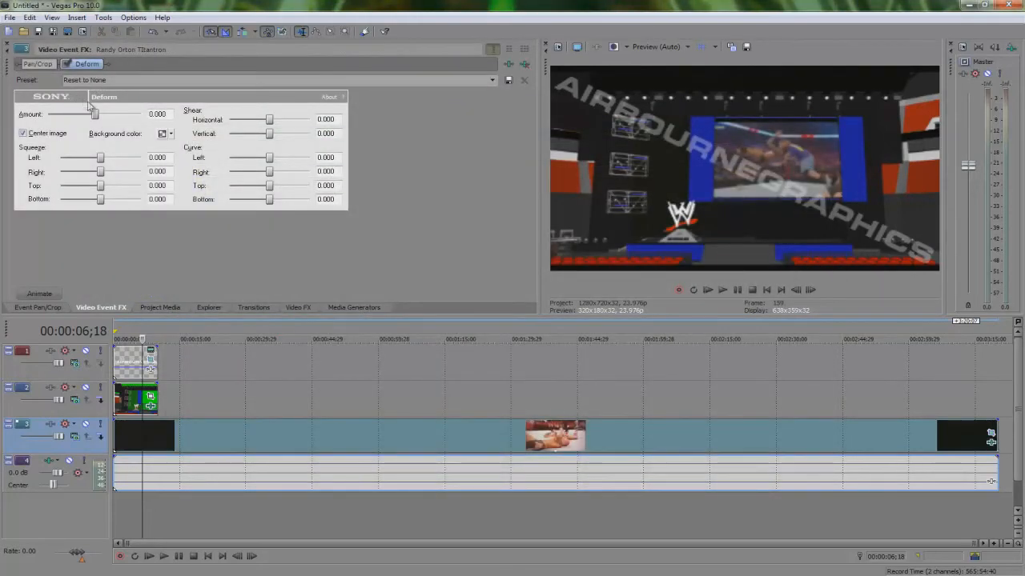
# Step: Set Deform Amount to 1.000, Squeeze Top to 0.130 and Squeeze Bottom to 0.023
pyautogui.moveTo(95, 115); pyautogui.dragTo(144, 115)
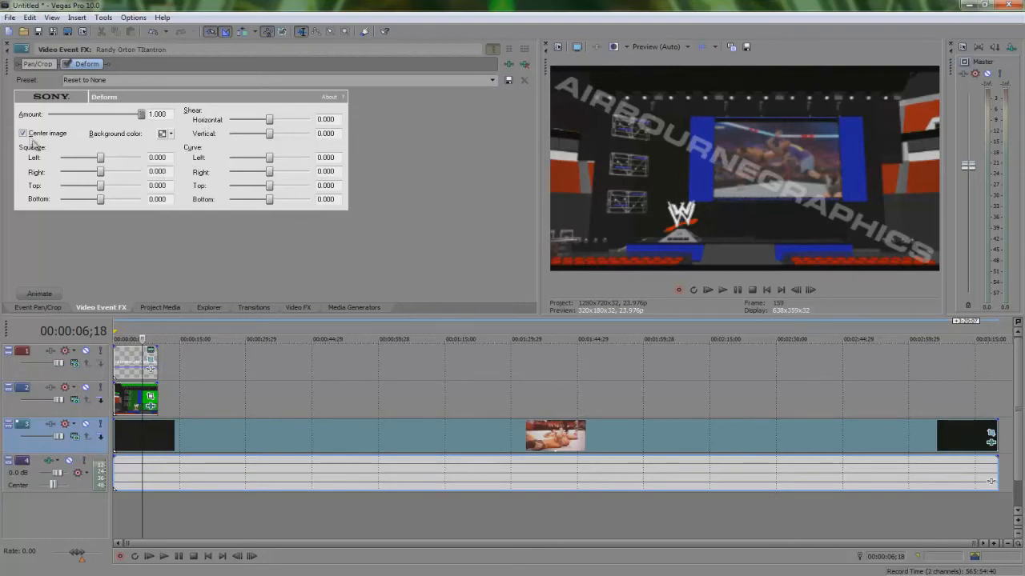
pyautogui.moveTo(100, 189); pyautogui.dragTo(106, 191)
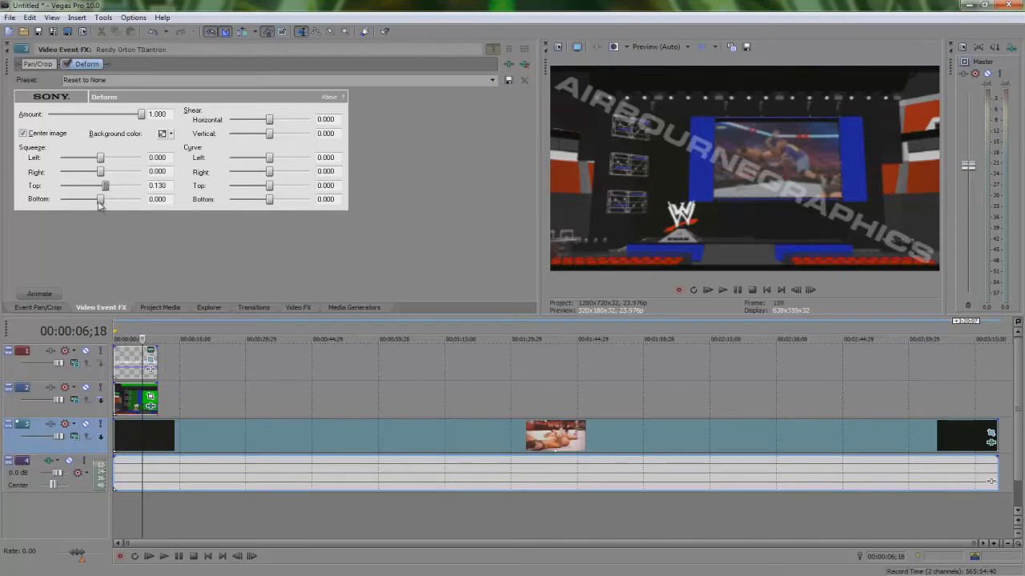
pyautogui.moveTo(102, 203); pyautogui.dragTo(104, 203)
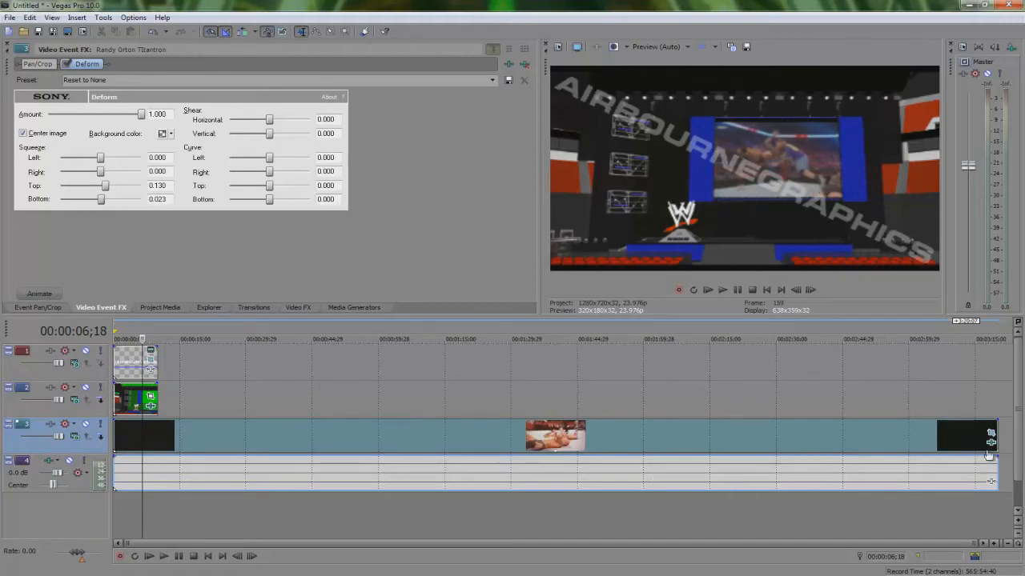
# Step: Return to the Titantron Pan/Crop and resize the frame to about 1244 × 693 at about Y 164
pyautogui.click(38, 63)
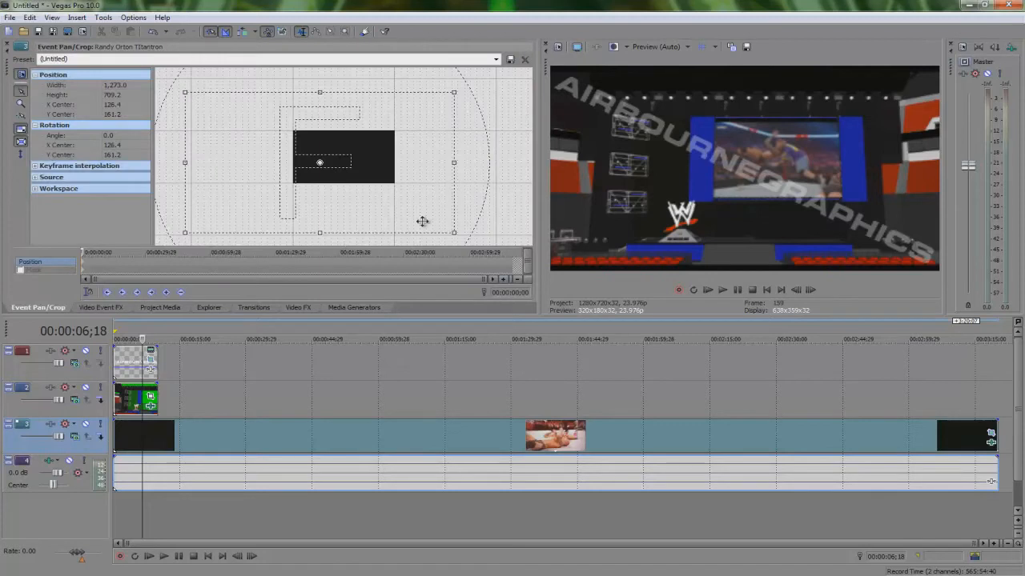
pyautogui.moveTo(348, 167); pyautogui.dragTo(349, 168)
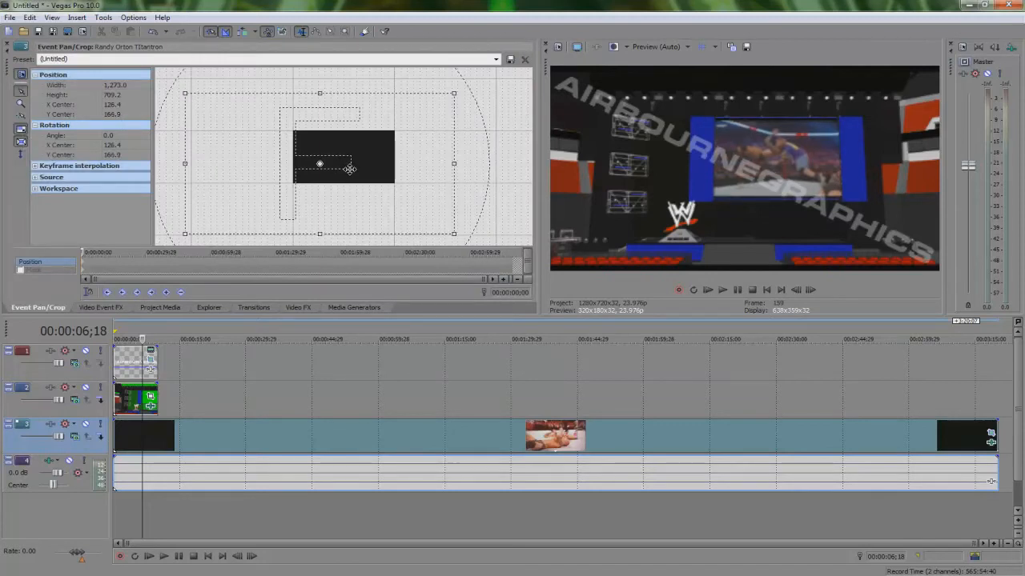
pyautogui.moveTo(459, 226); pyautogui.dragTo(453, 228)
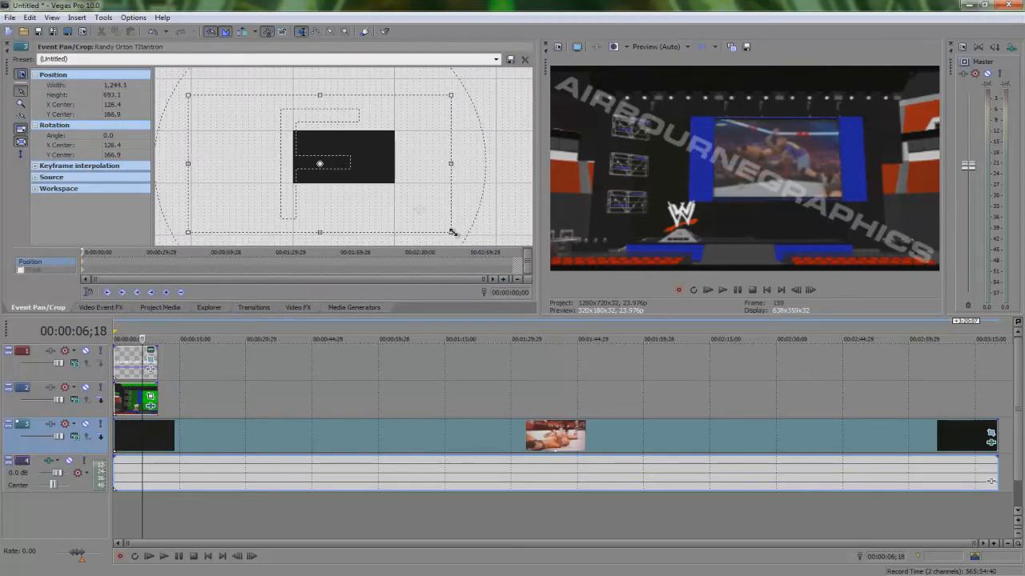
pyautogui.moveTo(401, 200); pyautogui.dragTo(403, 203)
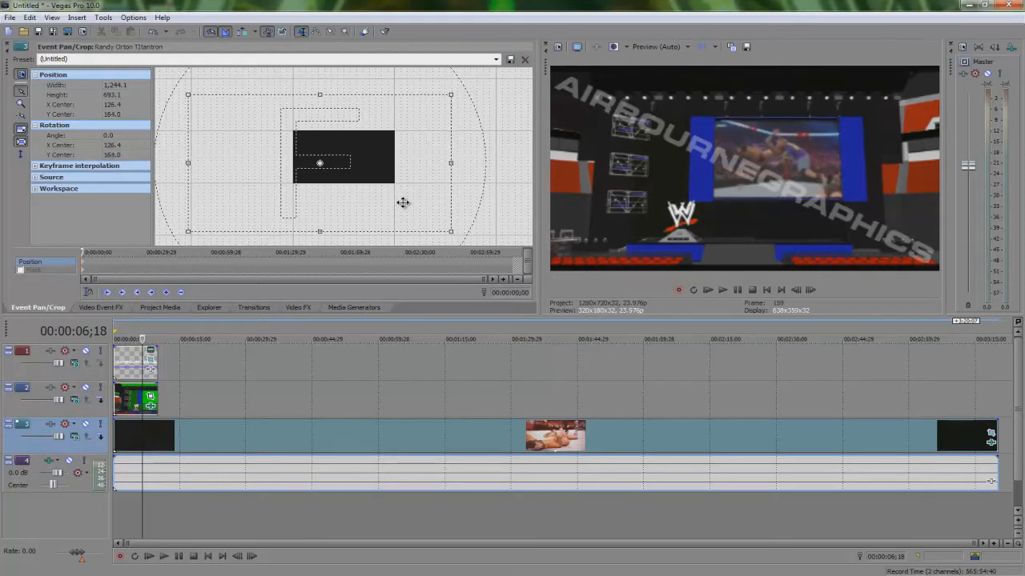
# Step: Check the composite at Best (Full) preview quality, then switch back to Preview (Auto)
pyautogui.click(658, 46)
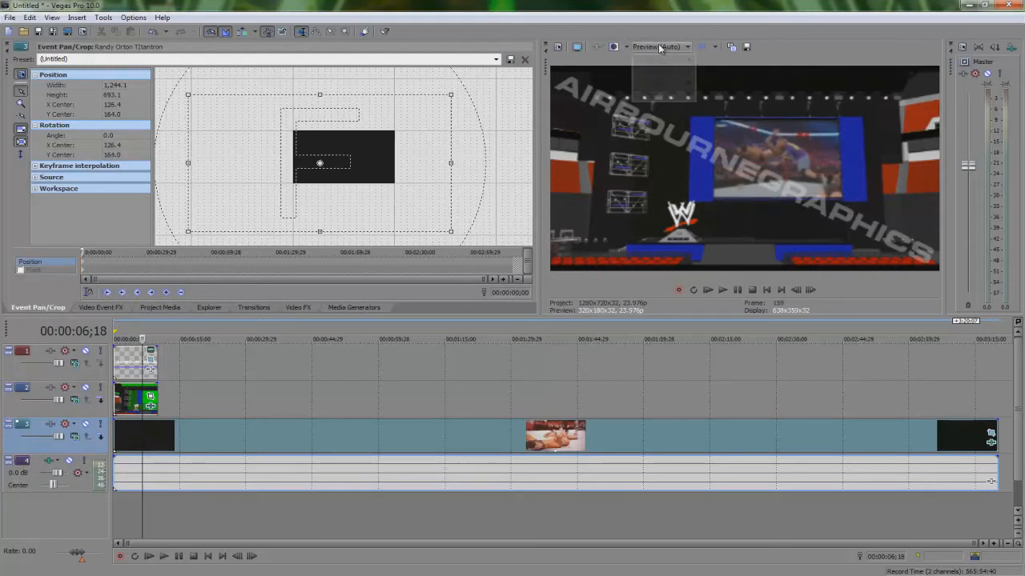
pyautogui.moveTo(655, 95)
pyautogui.click(714, 106)
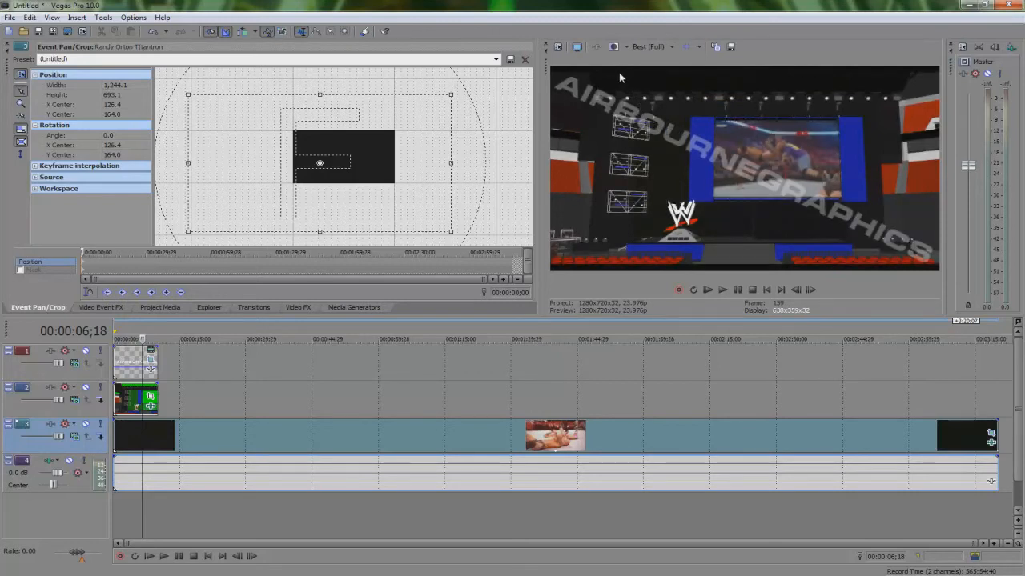
pyautogui.click(660, 48)
pyautogui.moveTo(664, 72)
pyautogui.click(720, 73)
# Step: Add the Orton_WMV V9 media to a new video track at the start of the timeline
pyautogui.click(160, 307)
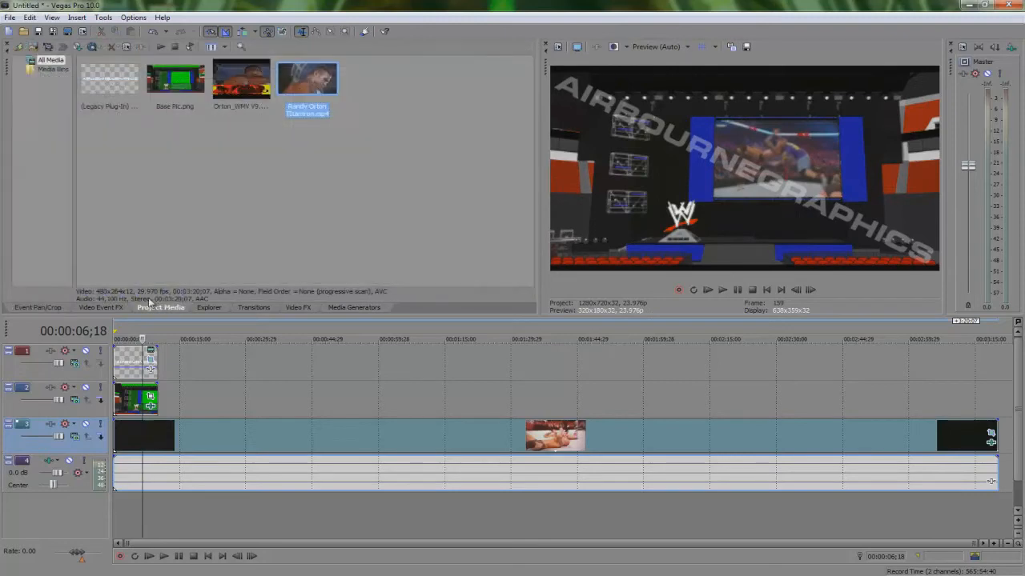
pyautogui.click(261, 148)
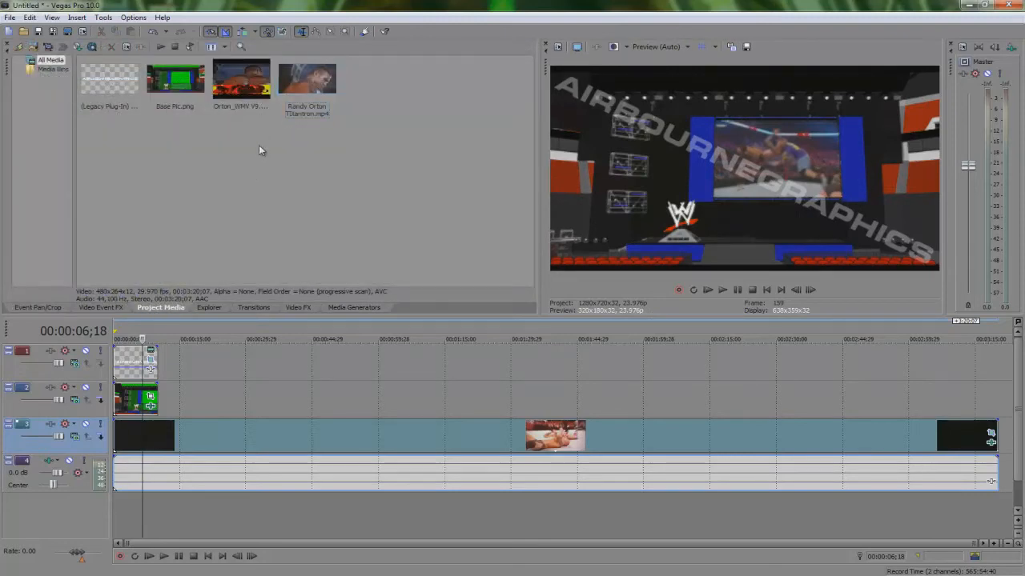
pyautogui.moveTo(252, 77); pyautogui.dragTo(122, 520)
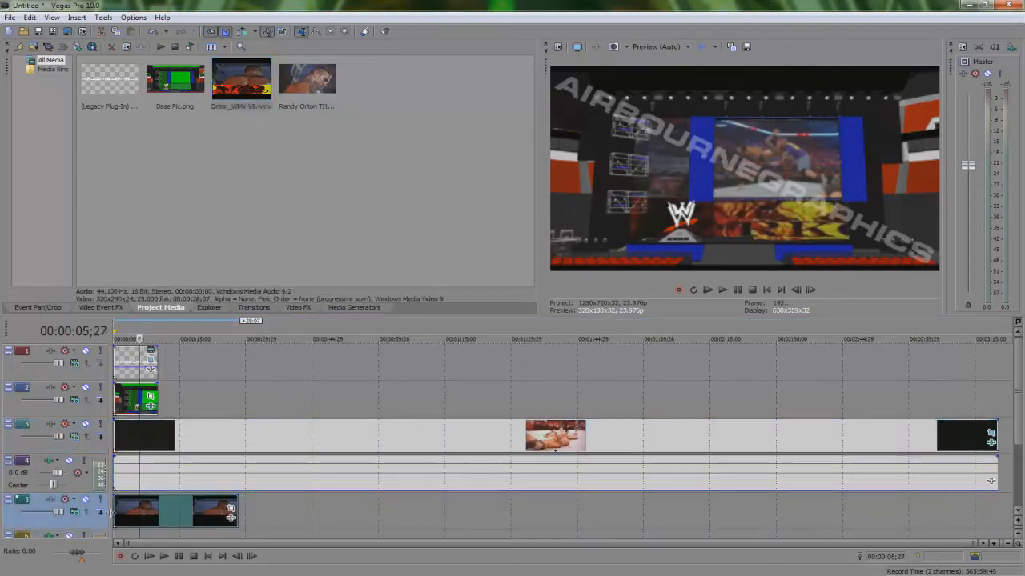
# Step: Solo the Orton_WMV V9 track and open that event's Pan/Crop
pyautogui.click(101, 501)
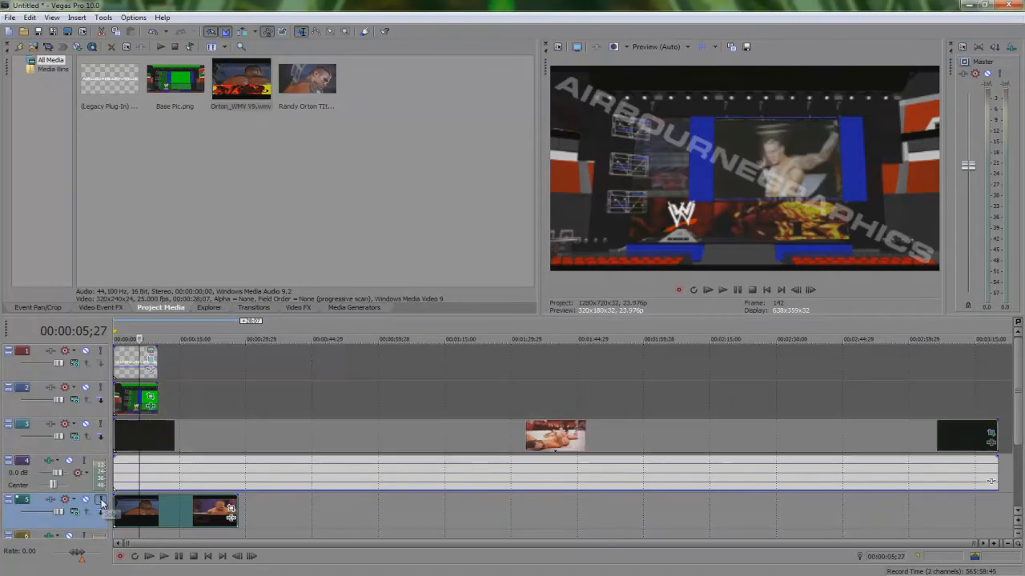
pyautogui.click(231, 507)
pyautogui.moveTo(182, 101); pyautogui.dragTo(195, 88)
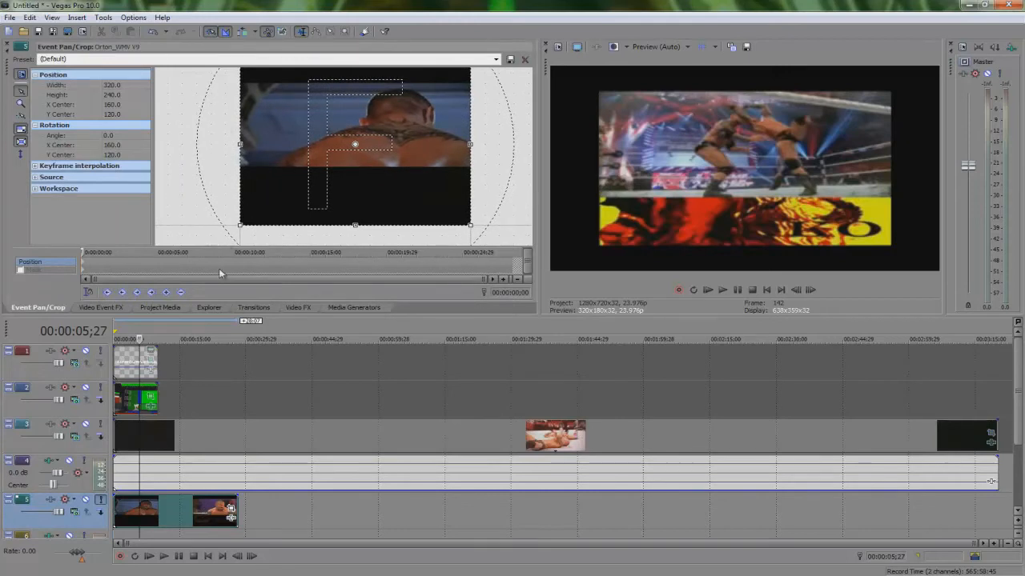
# Step: Move to the start of the Pan/Crop timeline and enable the Mask for the Orton_WMV V9 event
pyautogui.click(33, 269)
pyautogui.click(33, 264)
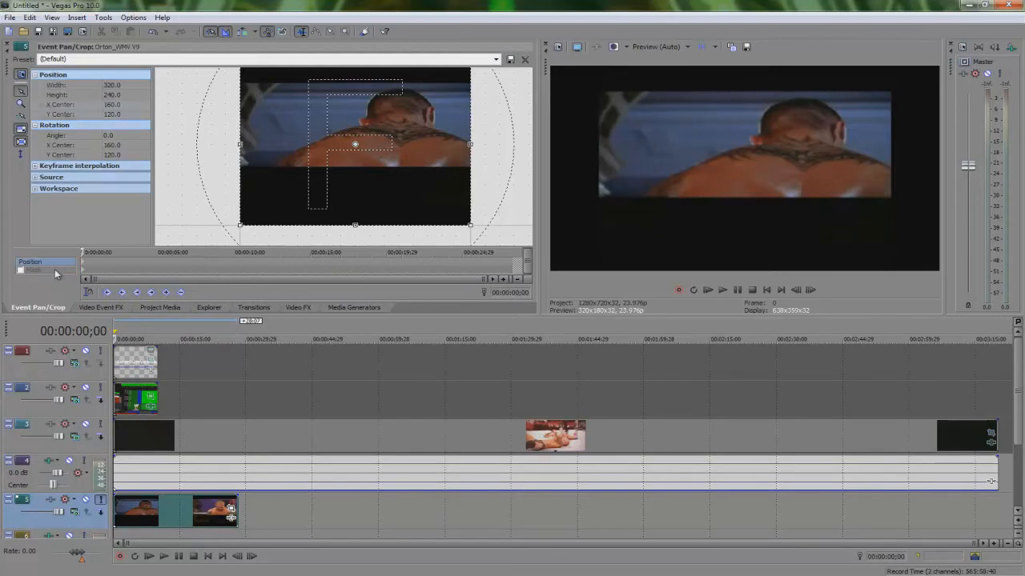
pyautogui.click(53, 271)
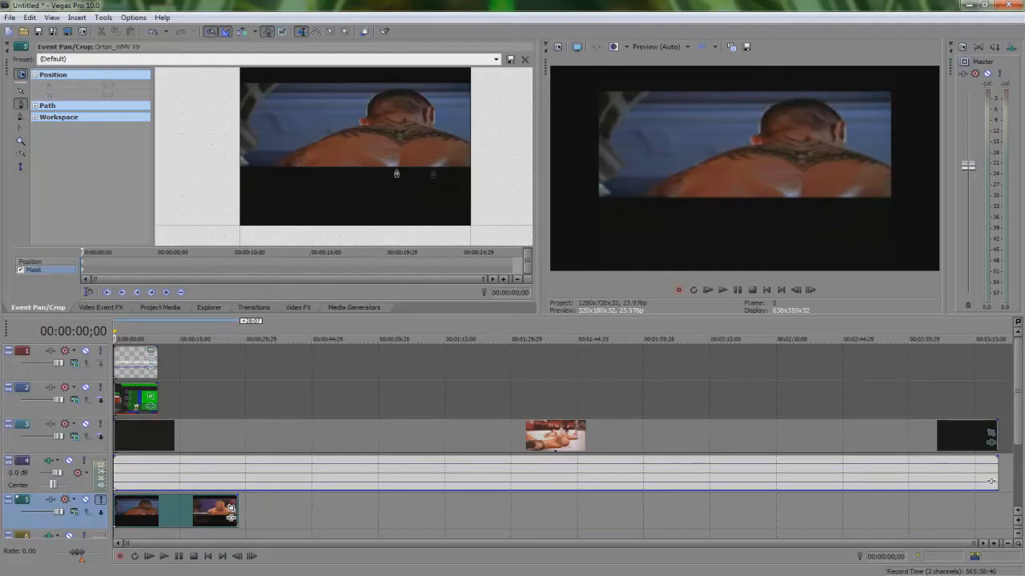
# Step: Close a rectangular mask around the flame banner in the lower part of the Orton_WMV V9 video
pyautogui.press('space')
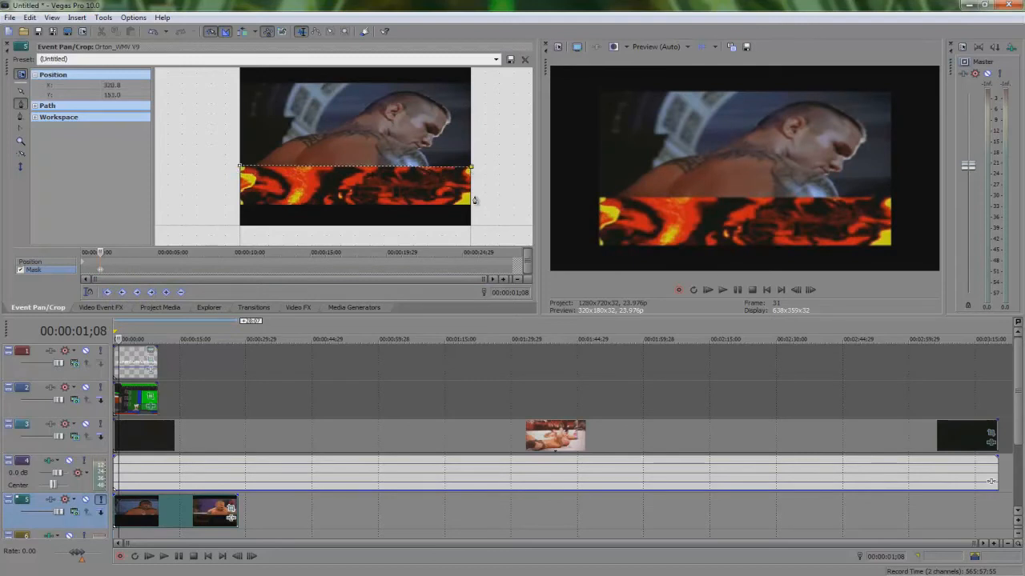
pyautogui.click(240, 168)
pyautogui.click(240, 168)
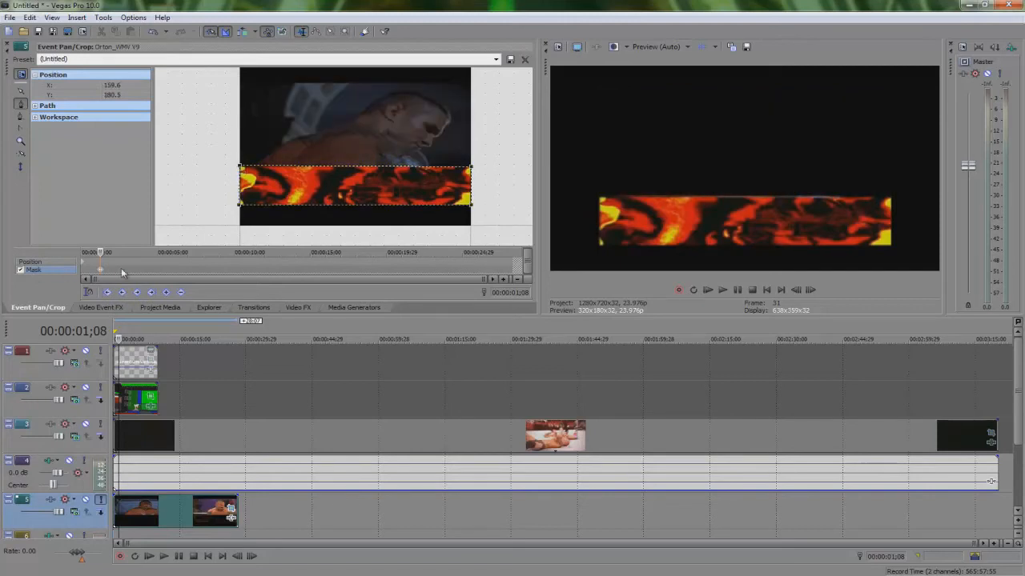
# Step: Unsolo the track and scale and move the Orton_WMV V9 frame to width 387.7 and height 290.8 over the stage screen
pyautogui.click(56, 263)
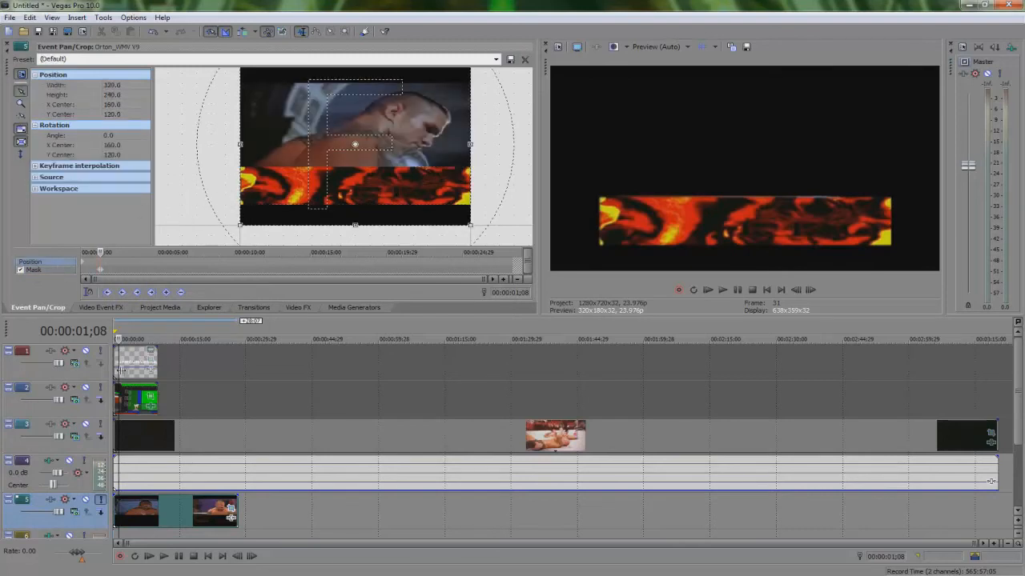
pyautogui.click(100, 501)
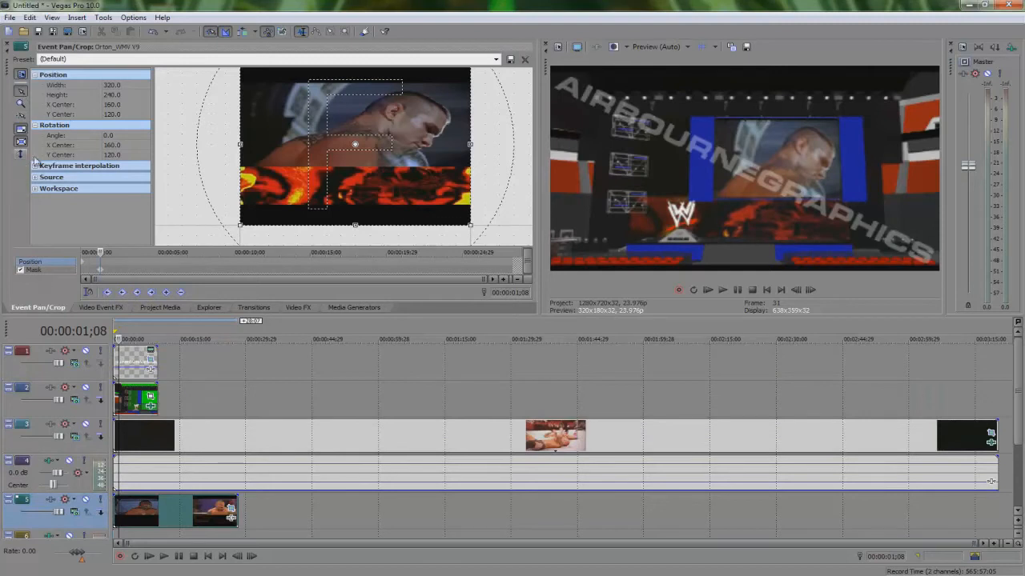
pyautogui.moveTo(379, 174); pyautogui.dragTo(384, 180)
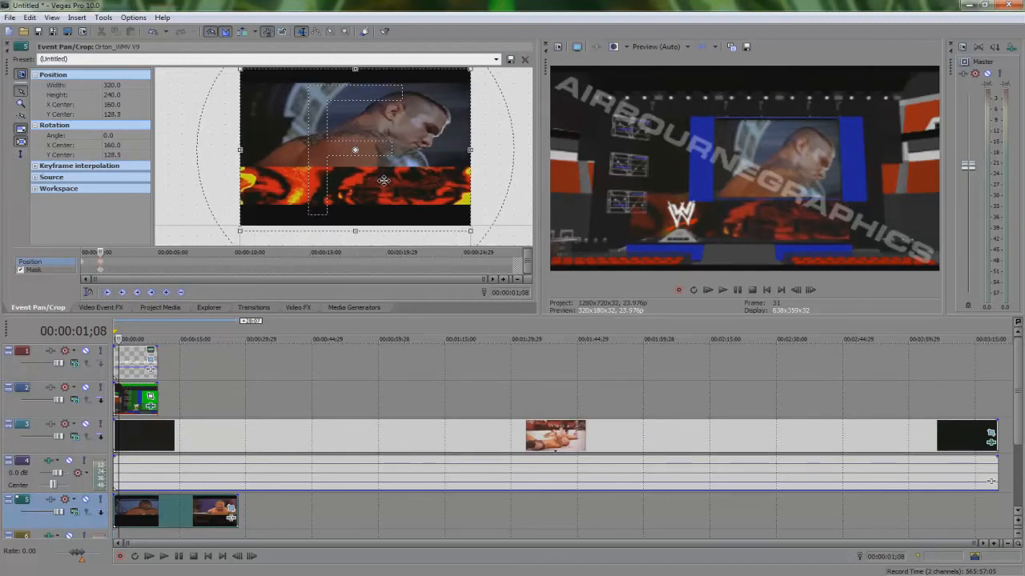
pyautogui.moveTo(469, 230); pyautogui.dragTo(500, 246)
pyautogui.moveTo(306, 179); pyautogui.dragTo(316, 165)
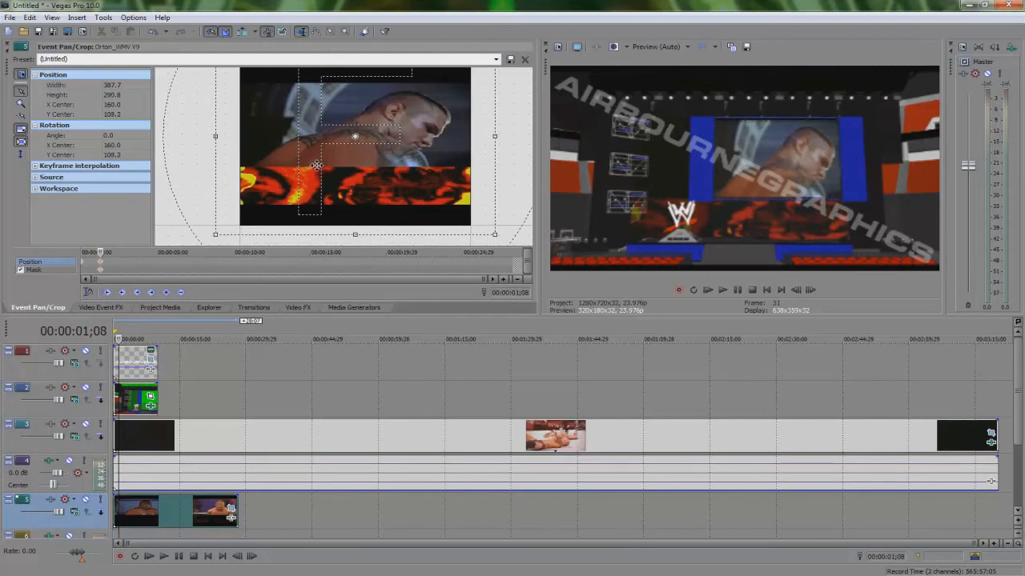
# Step: Switch the preview to Best (Full) and nudge the Orton_WMV V9 frame vertically to Y center 108.2
pyautogui.click(653, 48)
pyautogui.moveTo(671, 98)
pyautogui.click(717, 107)
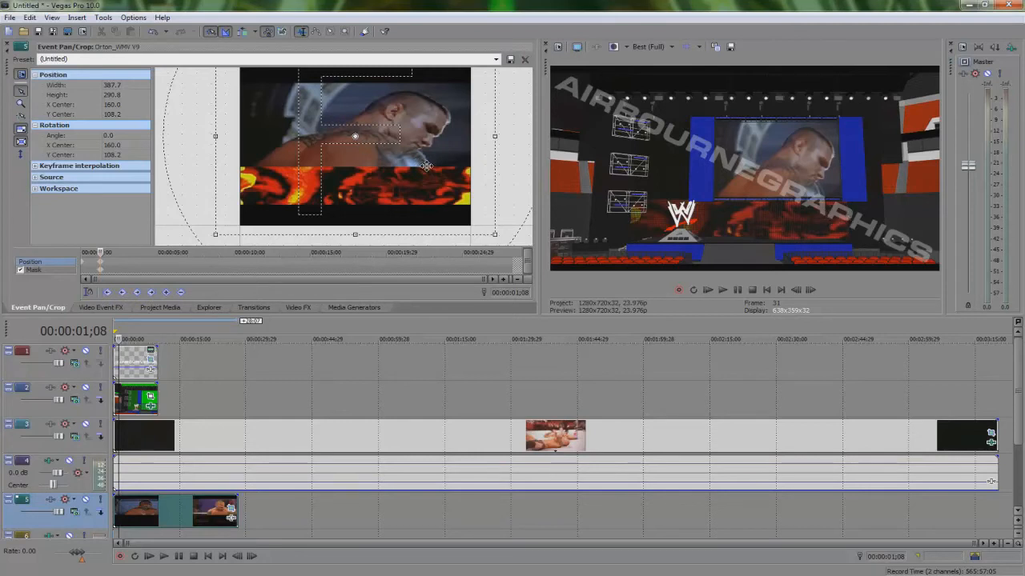
pyautogui.moveTo(427, 166); pyautogui.dragTo(426, 168)
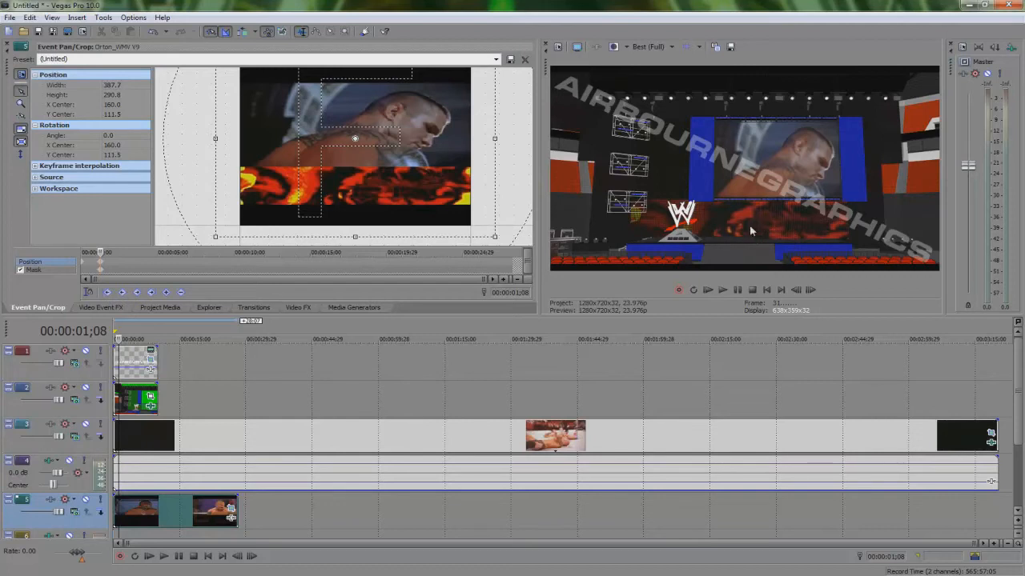
pyautogui.moveTo(330, 137); pyautogui.dragTo(331, 135)
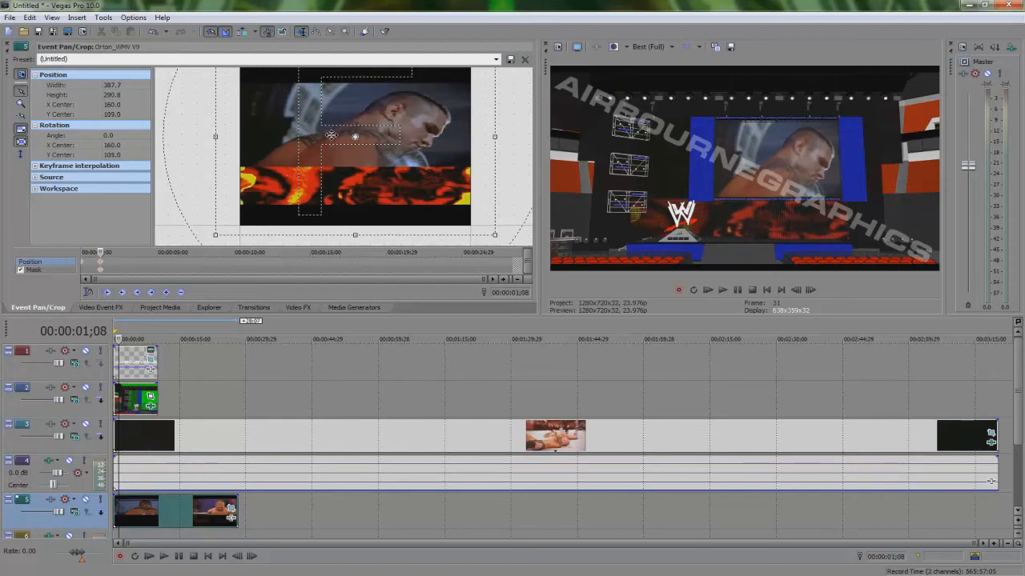
pyautogui.press('Up')
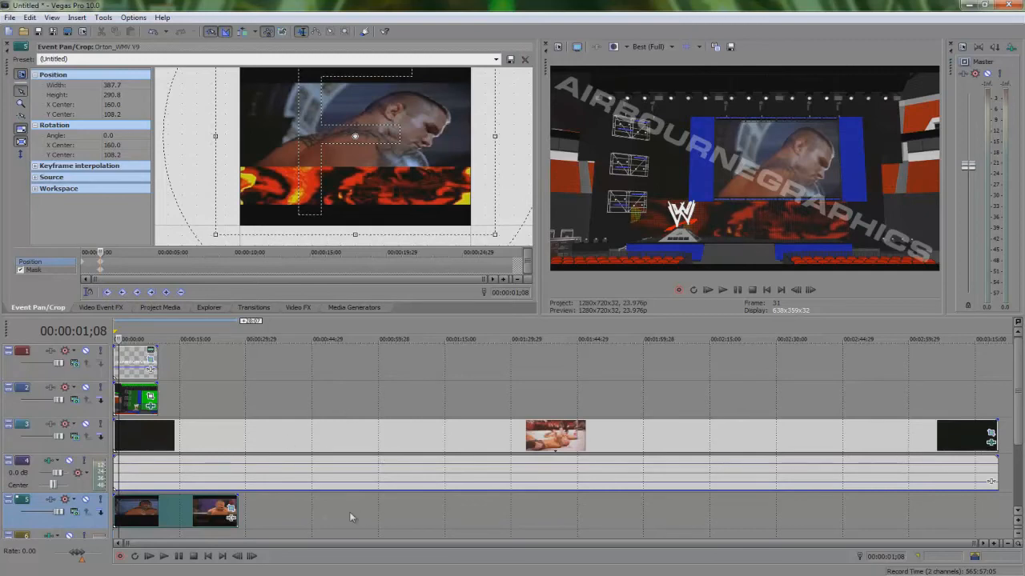
# Step: Add the Sony Deform effect to the Orton_WMV V9 event and set the preview quality to Preview (Auto)
pyautogui.click(229, 519)
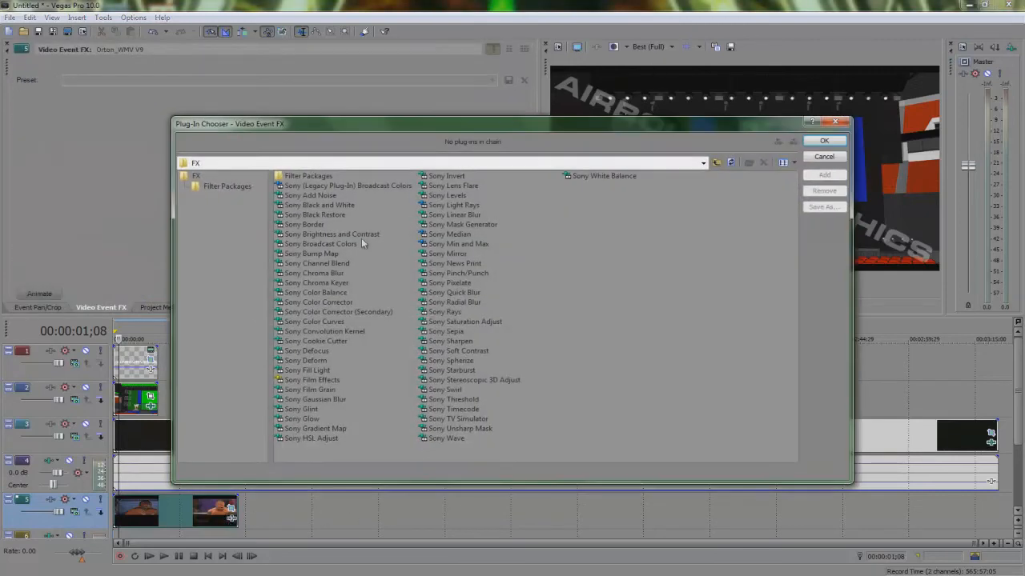
pyautogui.click(306, 361)
pyautogui.click(824, 174)
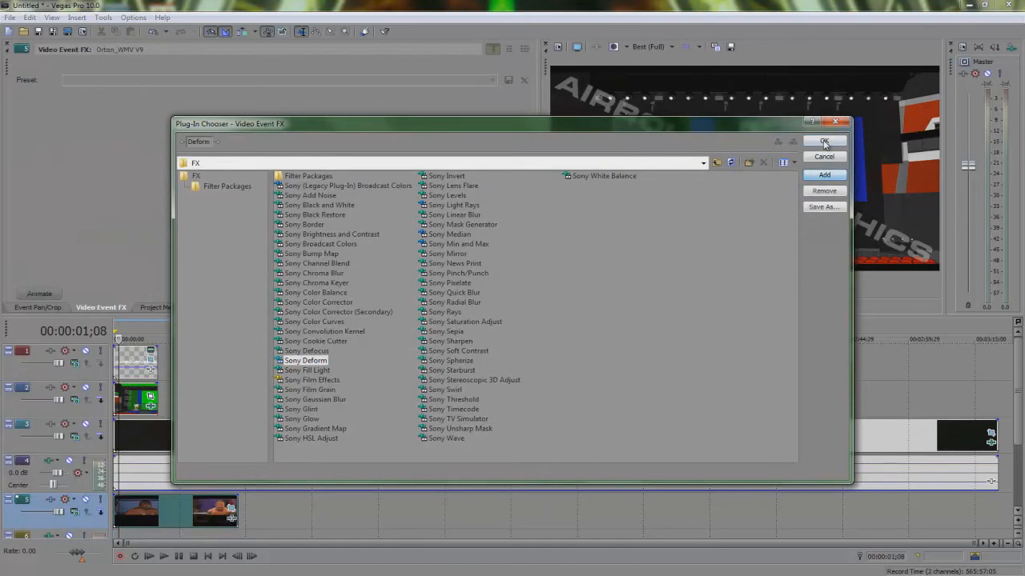
pyautogui.click(824, 141)
pyautogui.click(650, 47)
pyautogui.moveTo(668, 73)
pyautogui.click(714, 73)
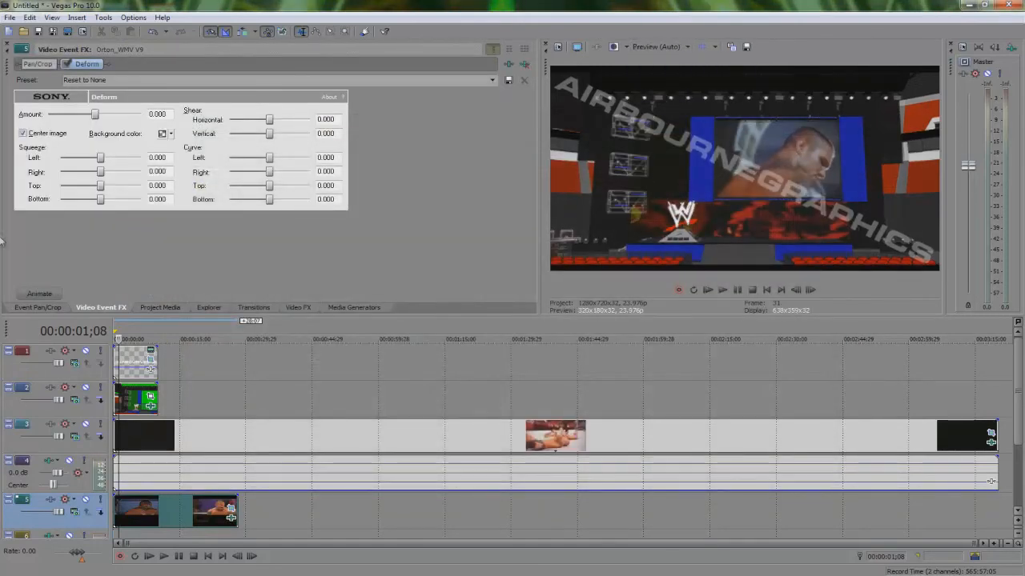
# Step: Set Deform Amount to 1.000 and Squeeze Right 0.023, Top 0.252 and Bottom 0.267
pyautogui.moveTo(94, 115); pyautogui.dragTo(142, 114)
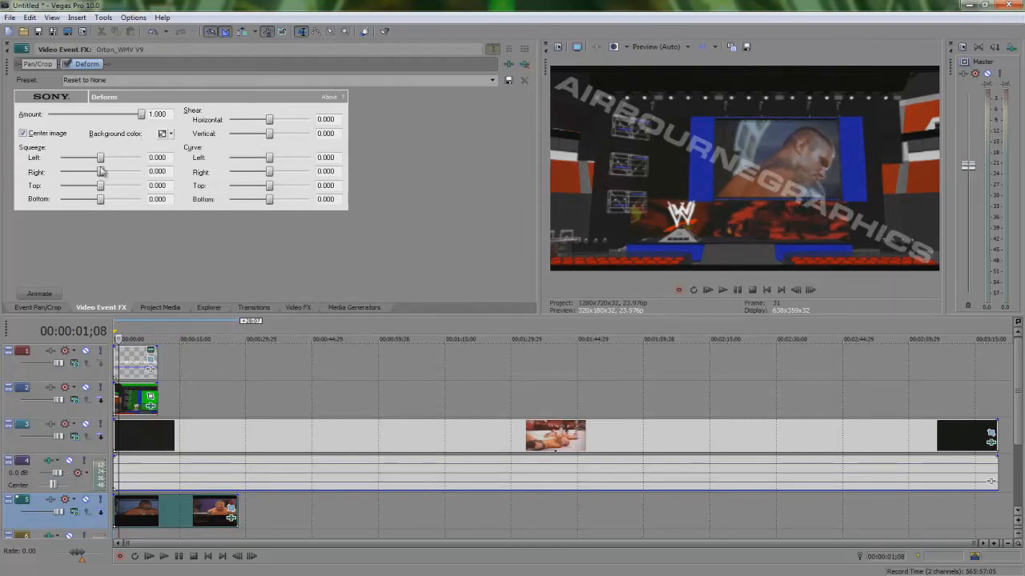
pyautogui.moveTo(102, 174)
pyautogui.mouseDown()
pyautogui.moveTo(98, 187)
pyautogui.moveTo(119, 188)
pyautogui.moveTo(107, 204)
pyautogui.moveTo(113, 187)
pyautogui.mouseUp()
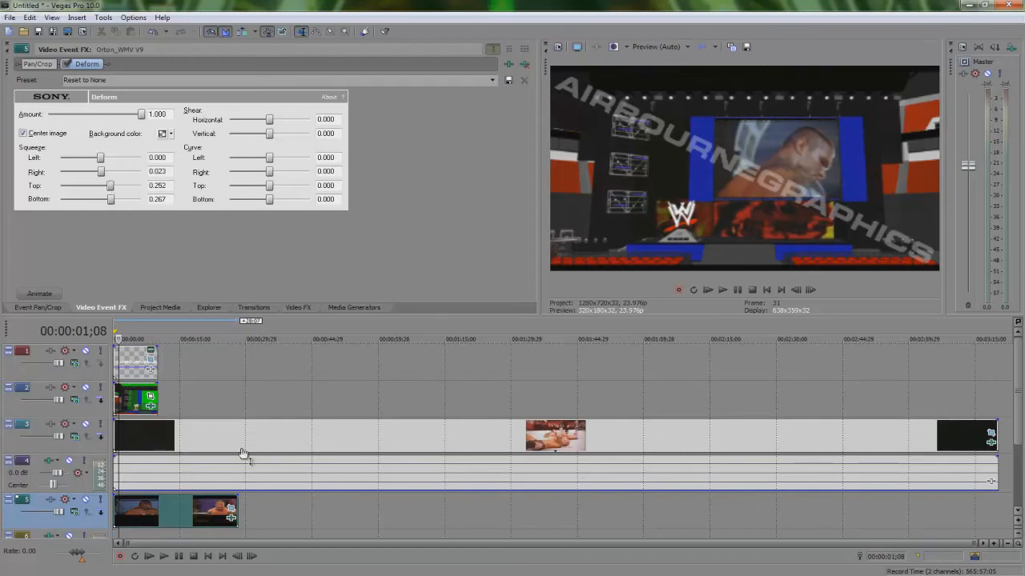
pyautogui.click(990, 434)
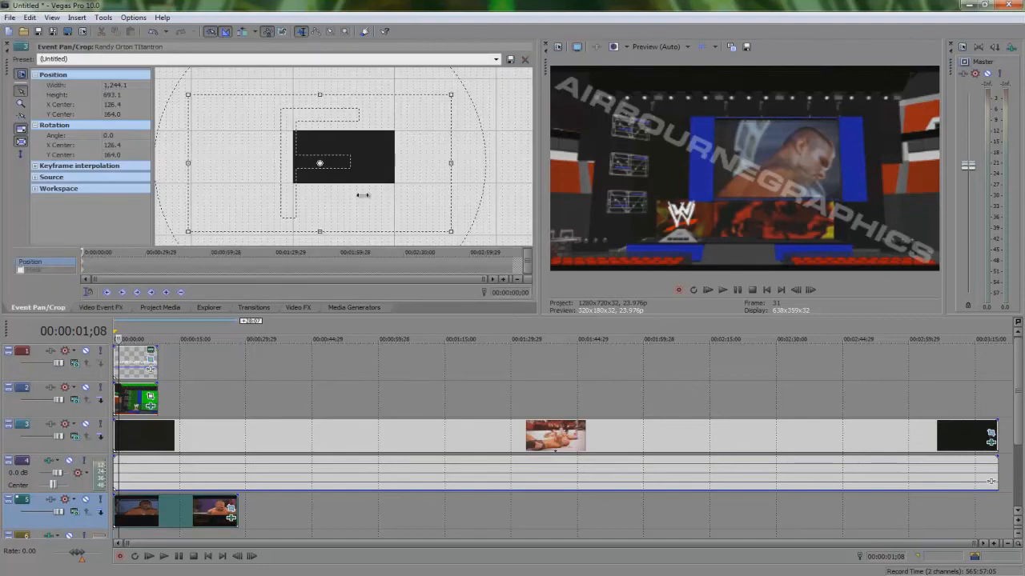
pyautogui.moveTo(390, 177); pyautogui.dragTo(384, 178)
pyautogui.hotkey('ctrl', 'z')
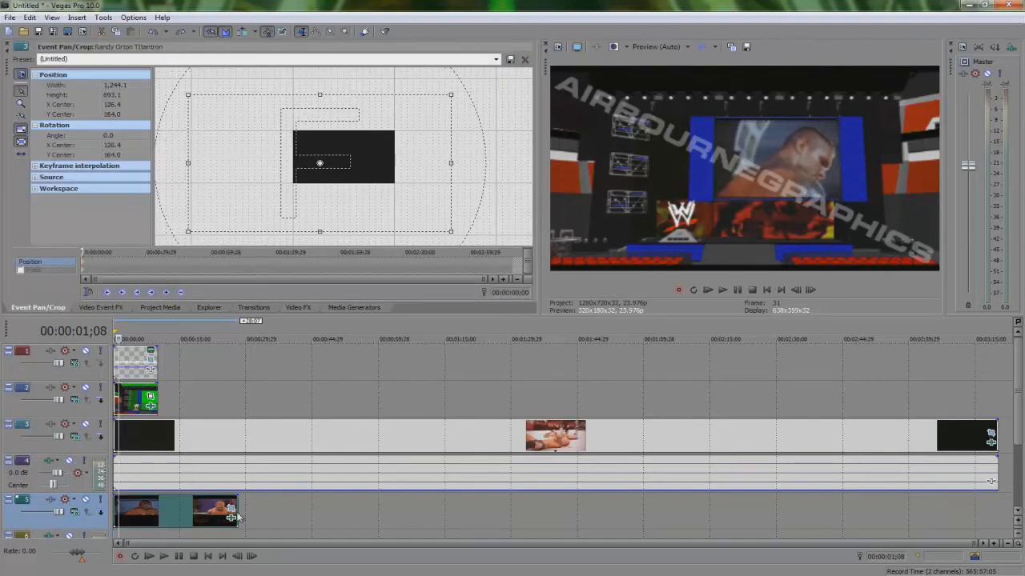
# Step: Shift the Orton_WMV V9 frame left in Pan/Crop to X center 124.5
pyautogui.click(230, 510)
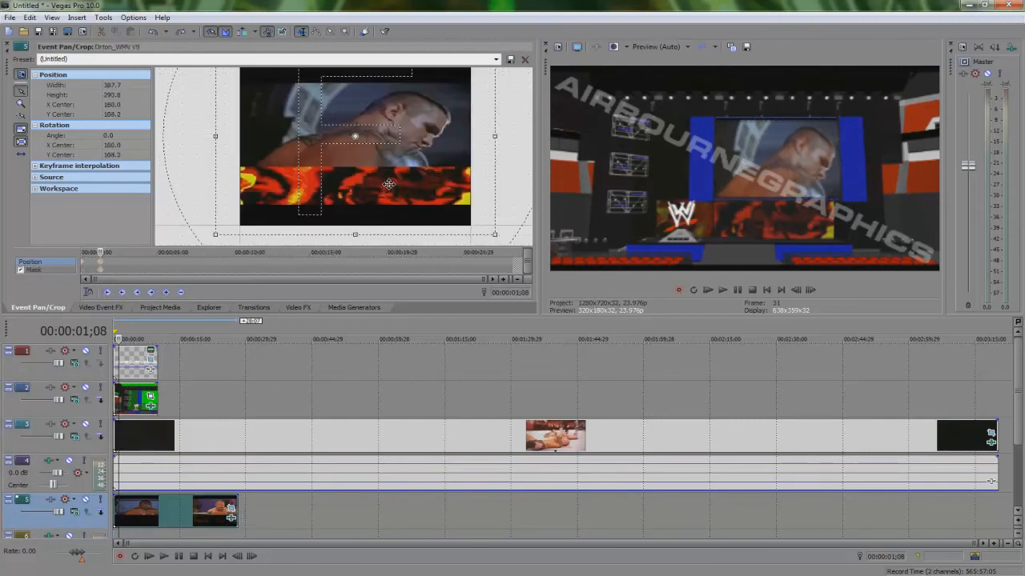
pyautogui.moveTo(392, 184); pyautogui.dragTo(367, 179)
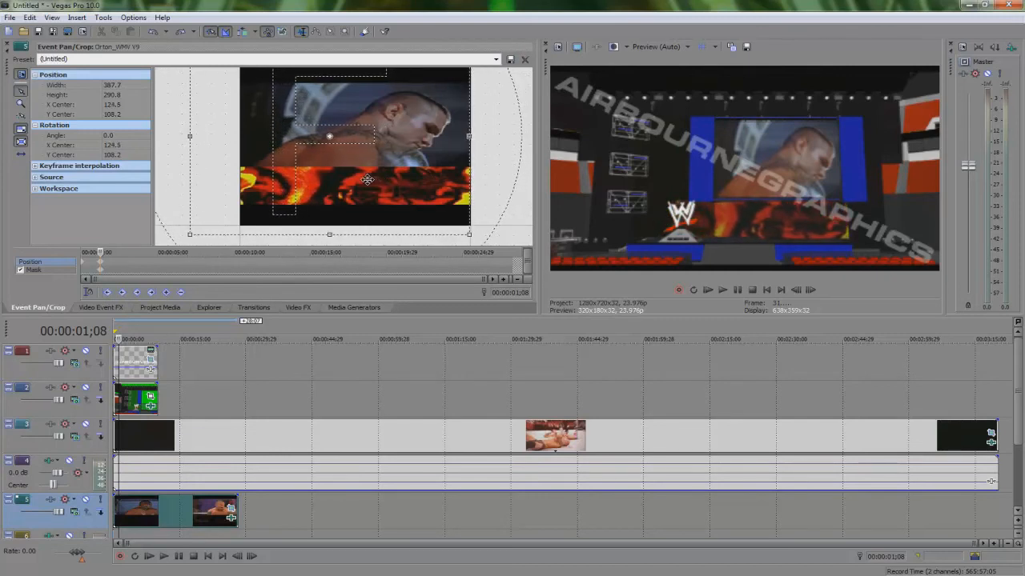
# Step: Preview the composite at Best (Full) quality, then return to Preview (Auto)
pyautogui.click(657, 46)
pyautogui.moveTo(664, 95)
pyautogui.click(705, 106)
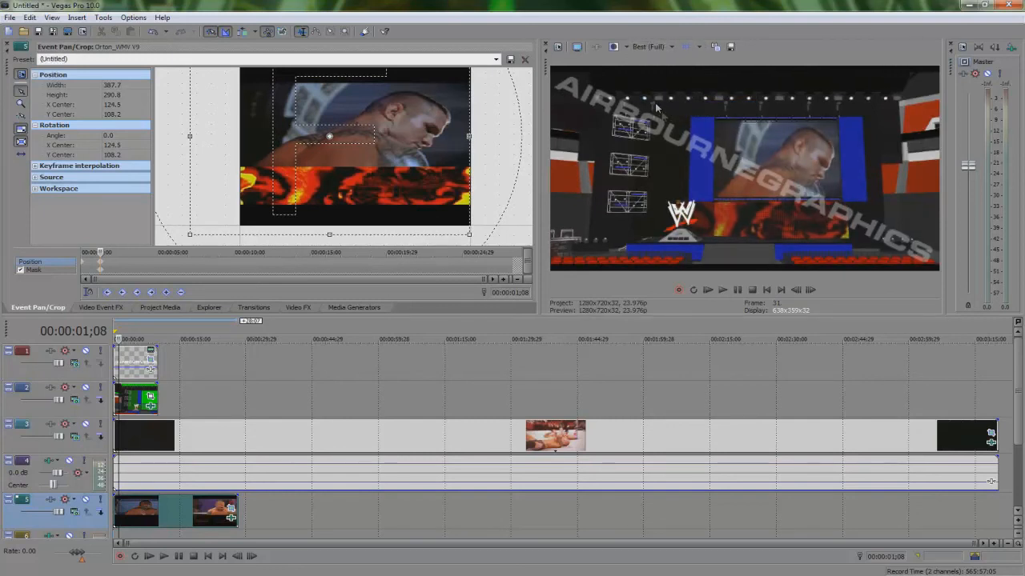
pyautogui.click(649, 47)
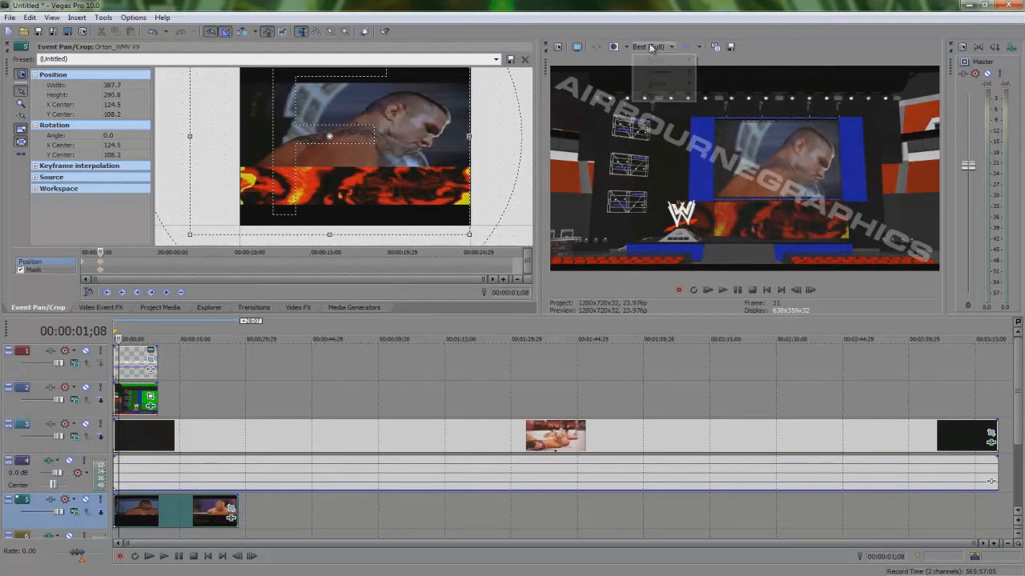
pyautogui.moveTo(659, 73)
pyautogui.click(715, 74)
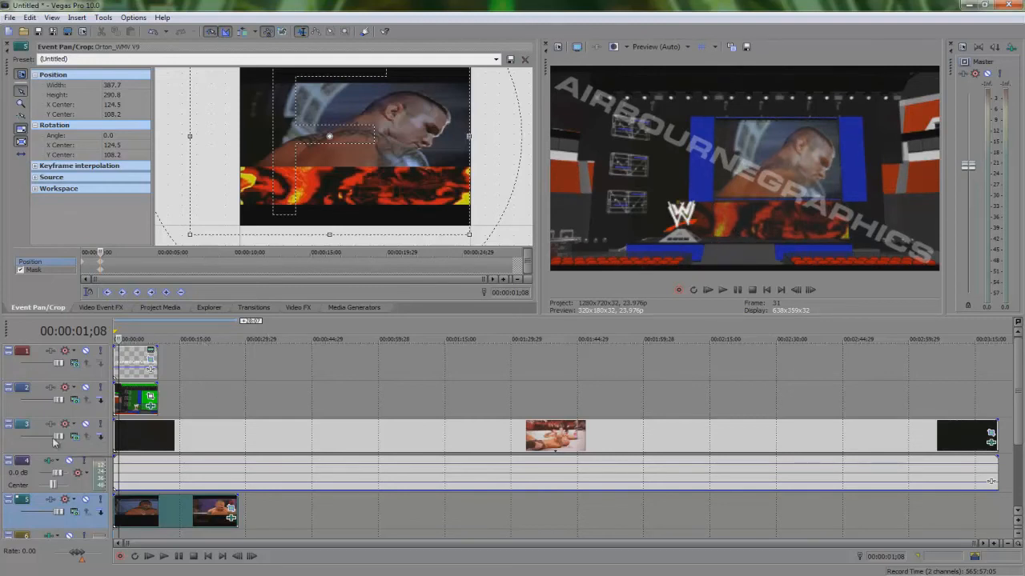
# Step: Insert a new video track with a green Solid Color event, shifted in Pan/Crop to X center 1384
pyautogui.rightClick(78, 443)
pyautogui.click(112, 310)
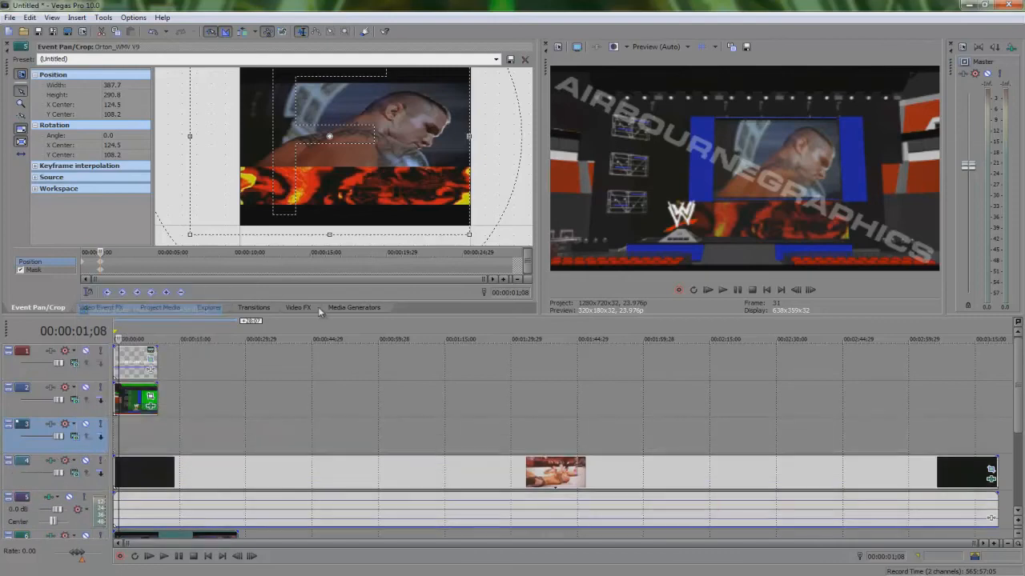
pyautogui.click(333, 308)
pyautogui.click(33, 98)
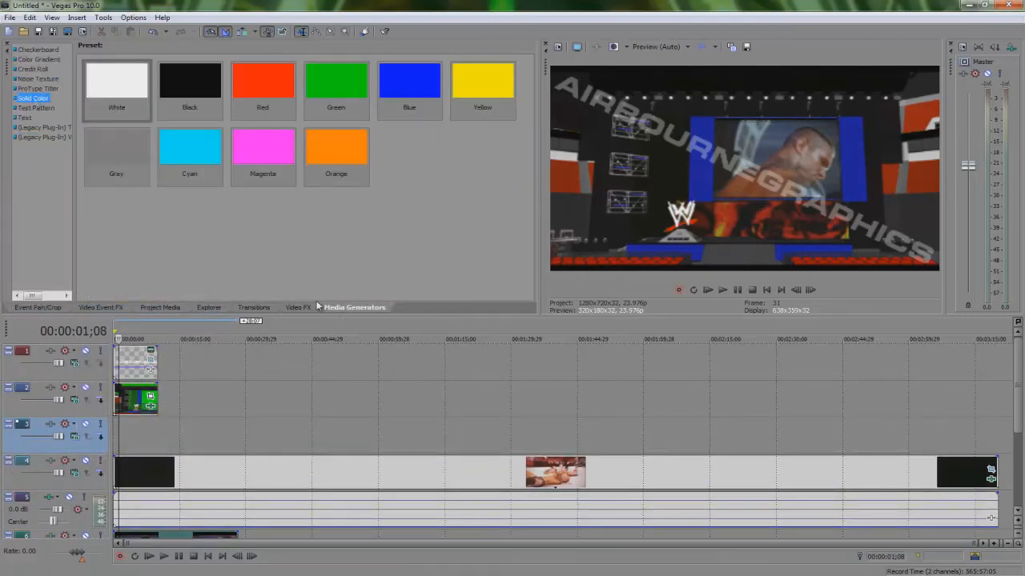
pyautogui.moveTo(312, 98); pyautogui.dragTo(135, 439)
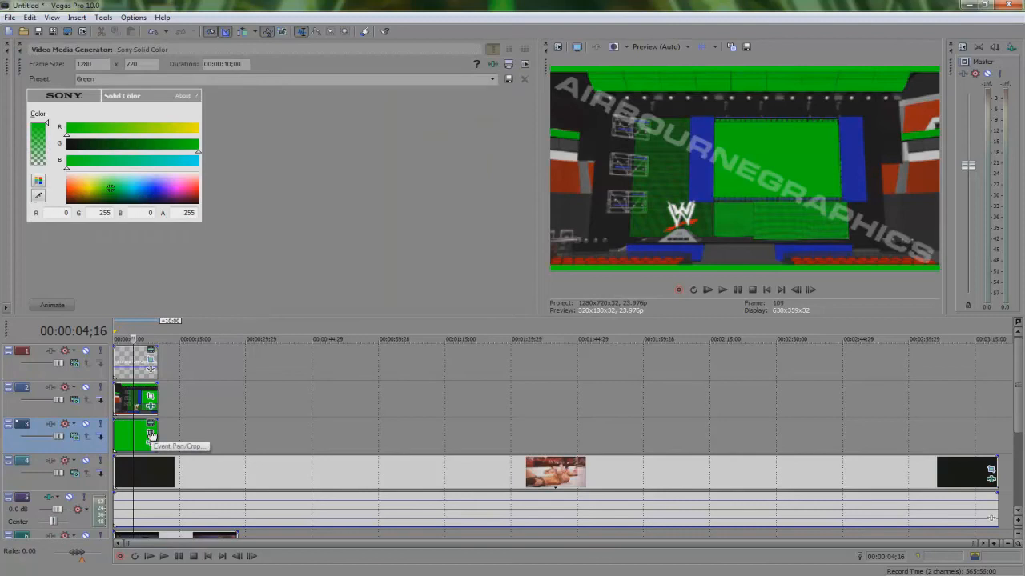
pyautogui.click(18, 44)
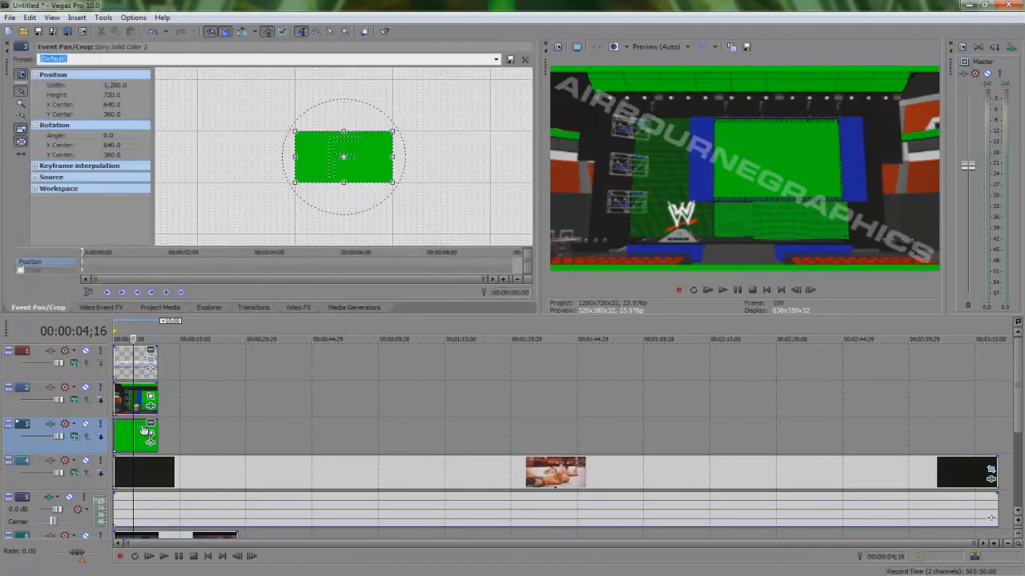
pyautogui.moveTo(334, 167); pyautogui.dragTo(387, 169)
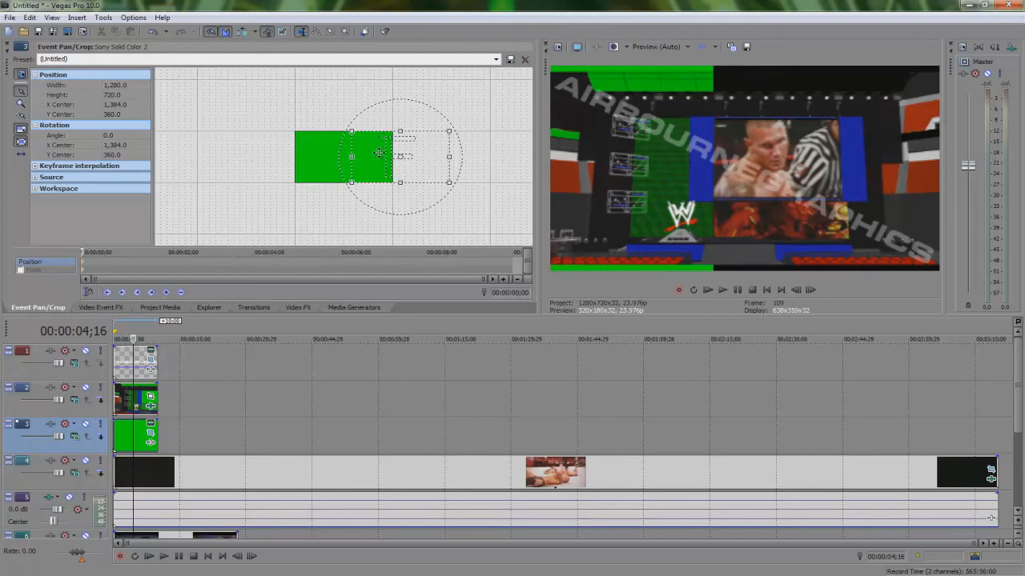
# Step: Insert another video track and paste a copy of the green solid event onto it
pyautogui.rightClick(104, 448)
pyautogui.click(136, 326)
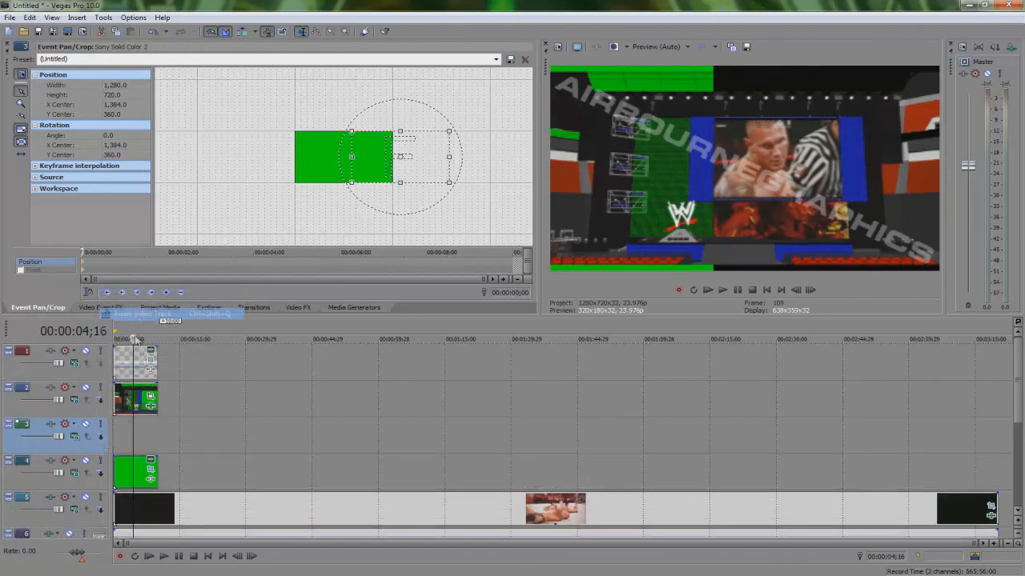
pyautogui.click(133, 476)
pyautogui.hotkey('ctrl', 'c')
pyautogui.click(136, 441)
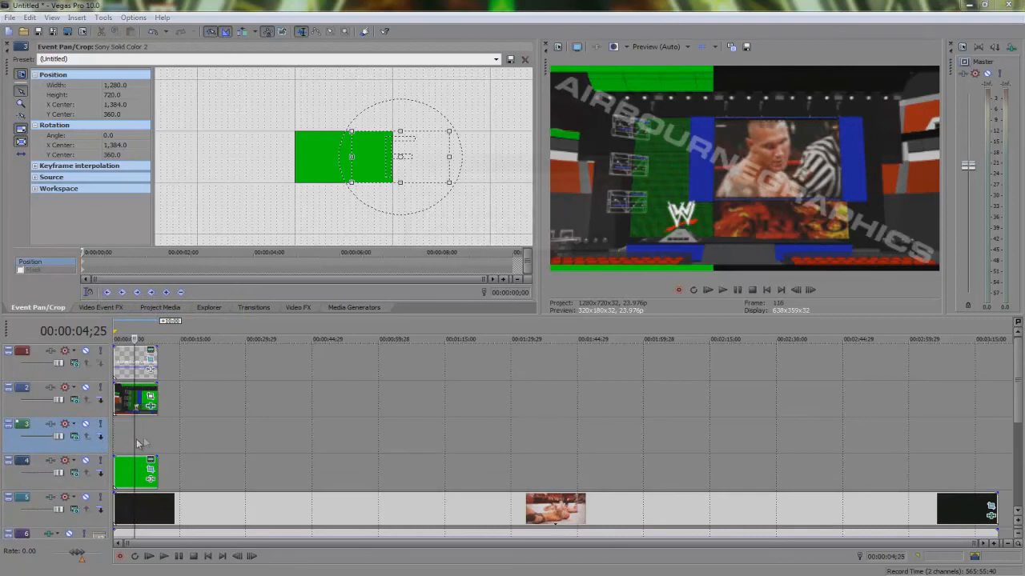
pyautogui.hotkey('ctrl', 'v')
# Step: Move the copied green solid in Pan/Crop to X center 632 and Y center 608
pyautogui.click(594, 246)
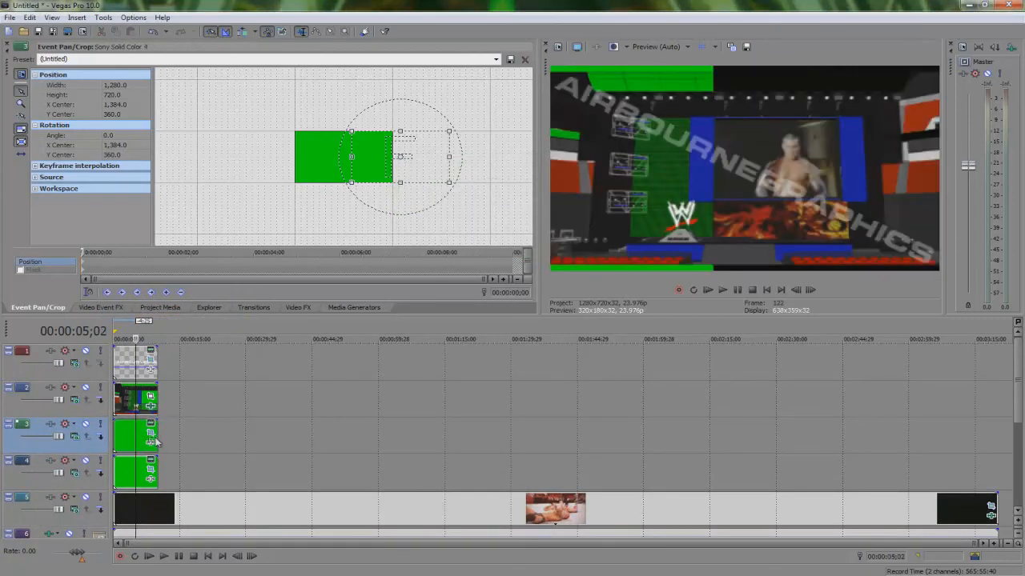
pyautogui.moveTo(408, 157); pyautogui.dragTo(347, 158)
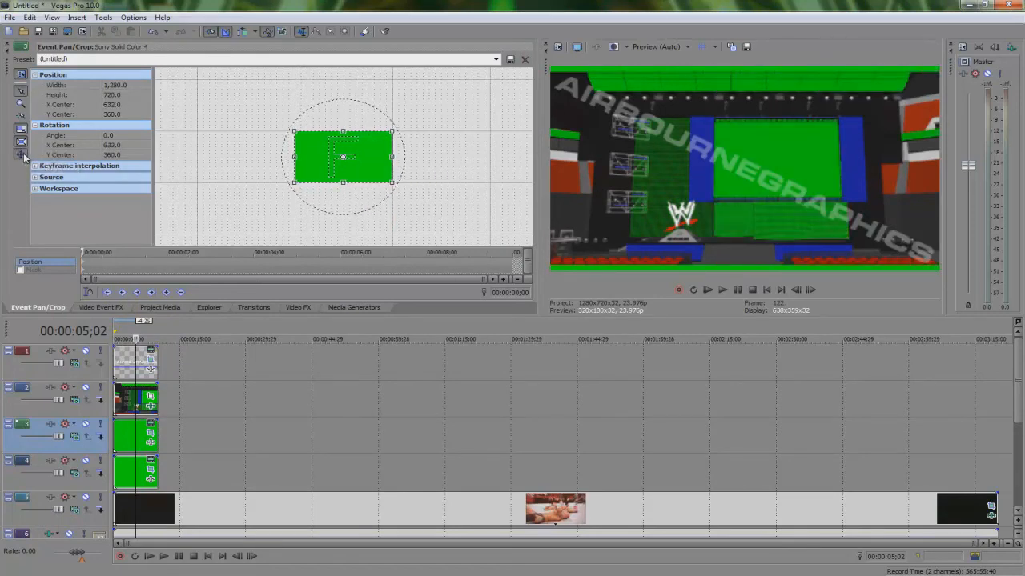
pyautogui.moveTo(364, 160); pyautogui.dragTo(370, 177)
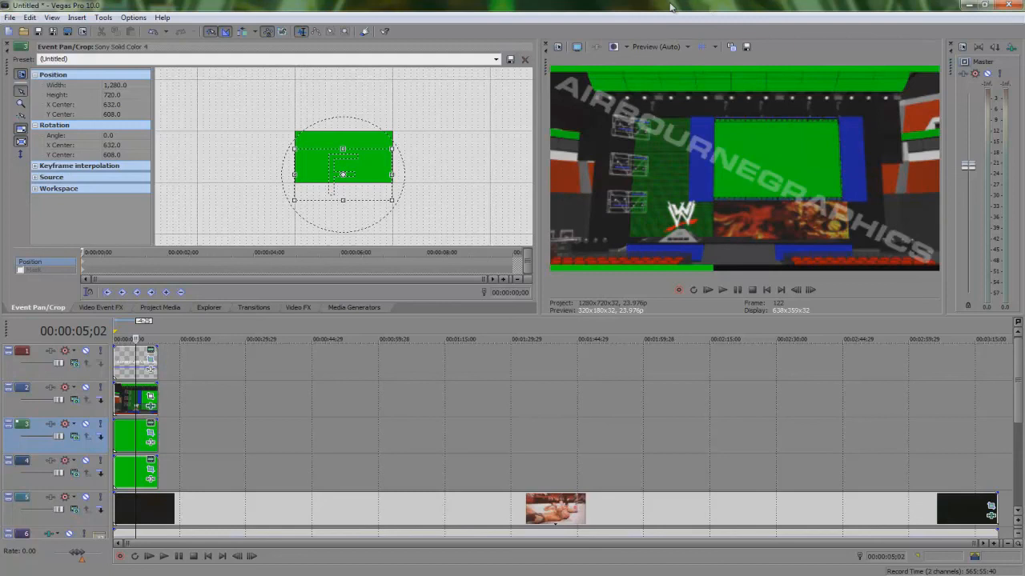
# Step: Solo and unsolo the green solid, Titantron and Orton_WMV V9 tracks to inspect how the layers overlap
pyautogui.click(100, 424)
pyautogui.click(100, 461)
pyautogui.click(100, 498)
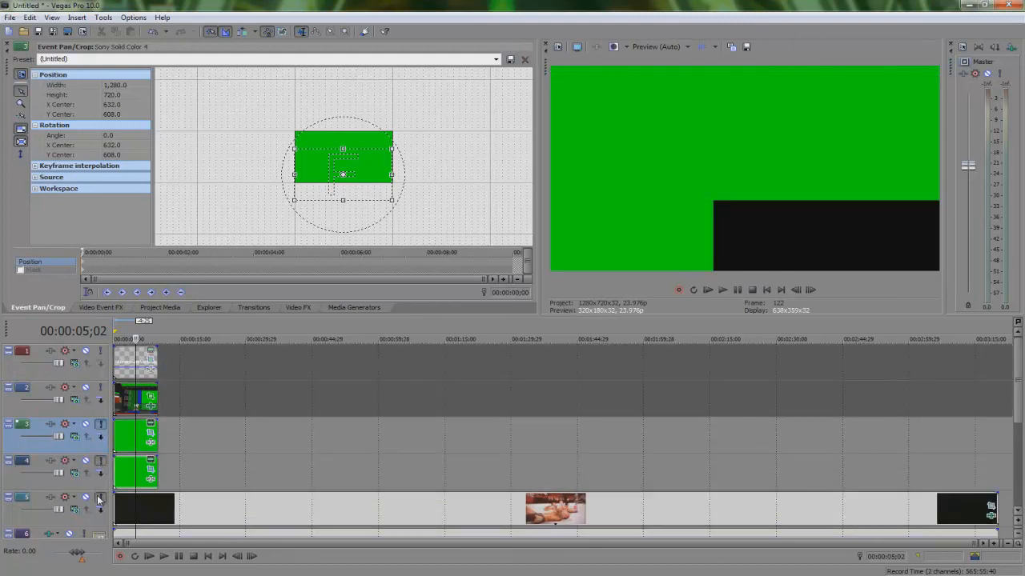
pyautogui.click(100, 498)
pyautogui.click(100, 497)
pyautogui.click(100, 498)
pyautogui.click(1013, 399)
pyautogui.moveTo(1018, 407); pyautogui.dragTo(1017, 440)
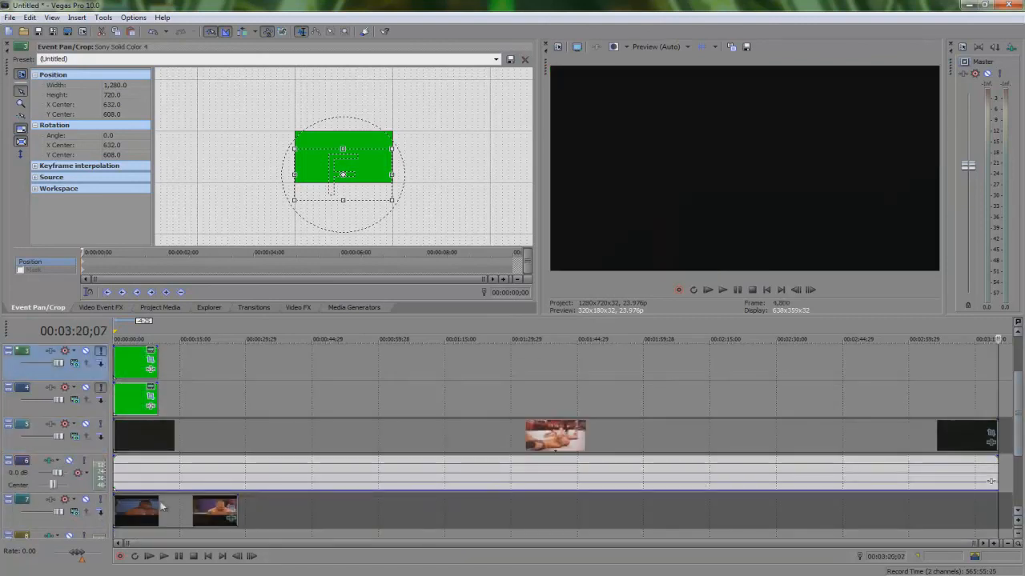
pyautogui.click(100, 499)
pyautogui.click(129, 407)
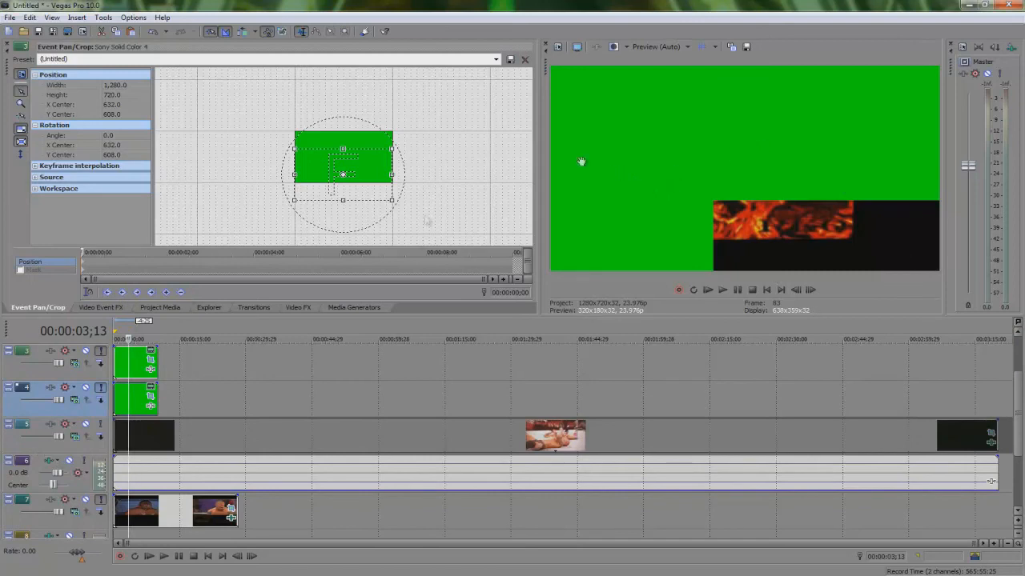
pyautogui.click(100, 350)
pyautogui.click(100, 351)
pyautogui.click(100, 350)
pyautogui.click(100, 387)
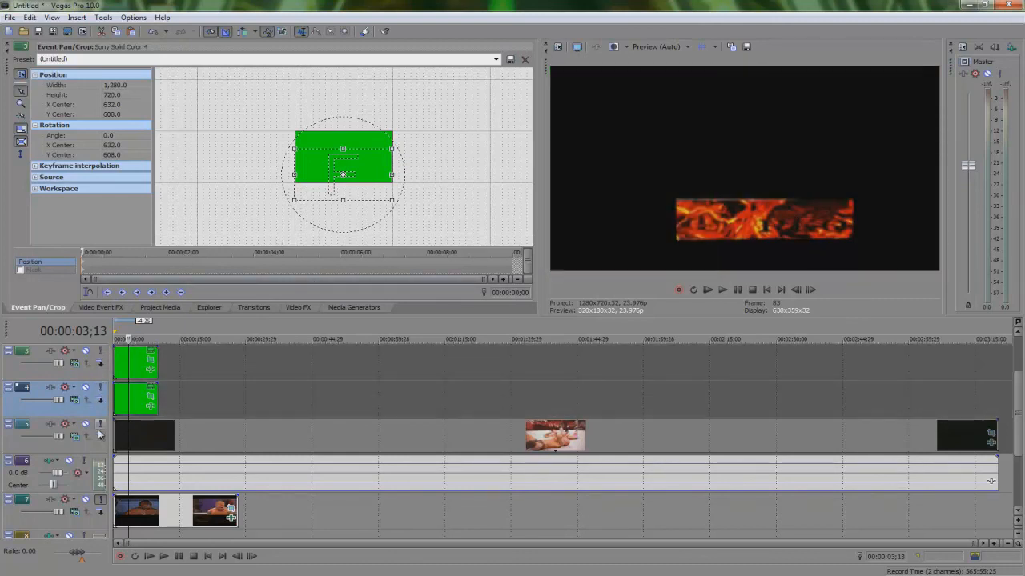
pyautogui.click(100, 502)
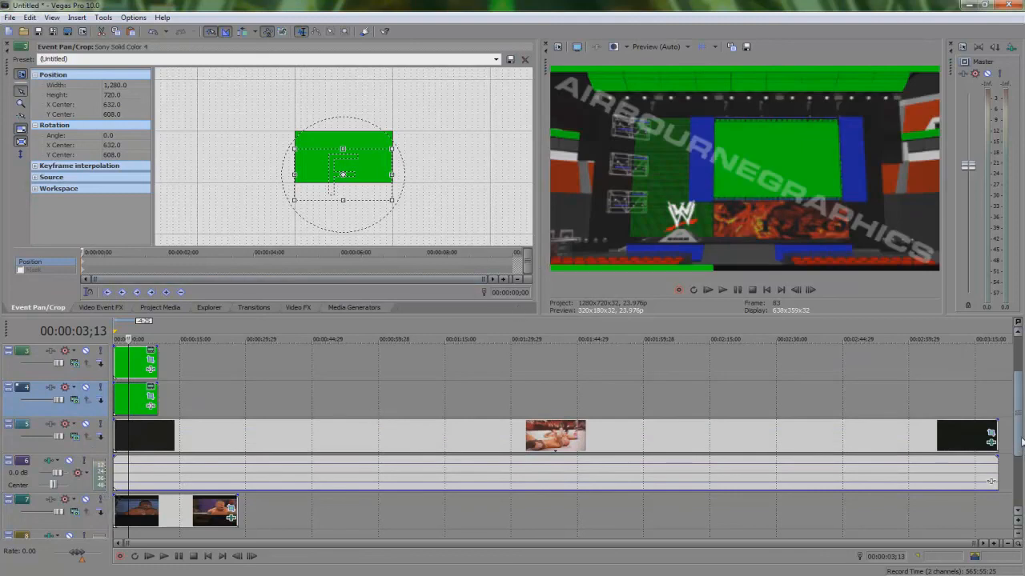
# Step: Delete the two green solid color tracks
pyautogui.moveTo(1021, 442); pyautogui.dragTo(1020, 404)
pyautogui.click(128, 437)
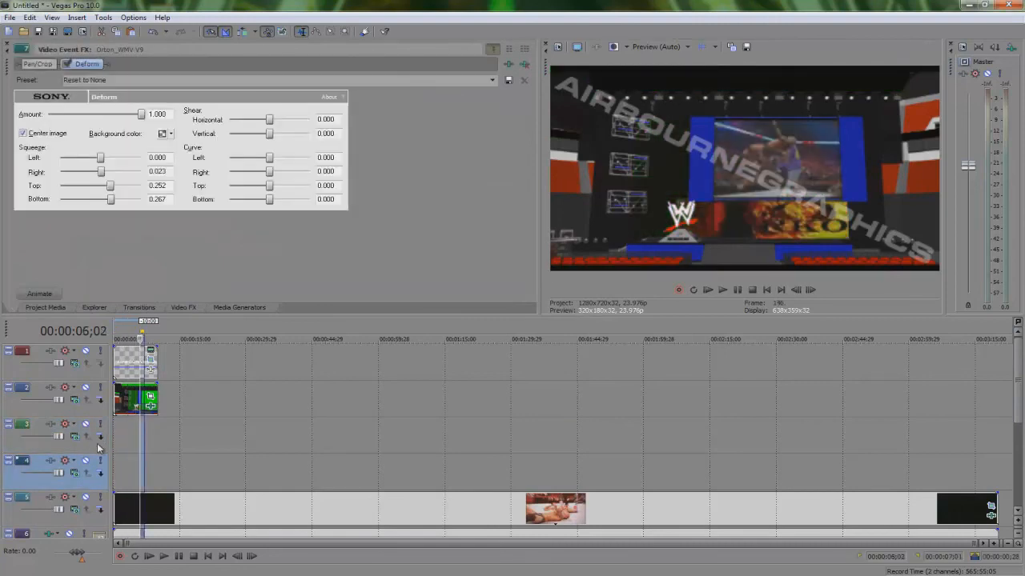
pyautogui.press('Delete')
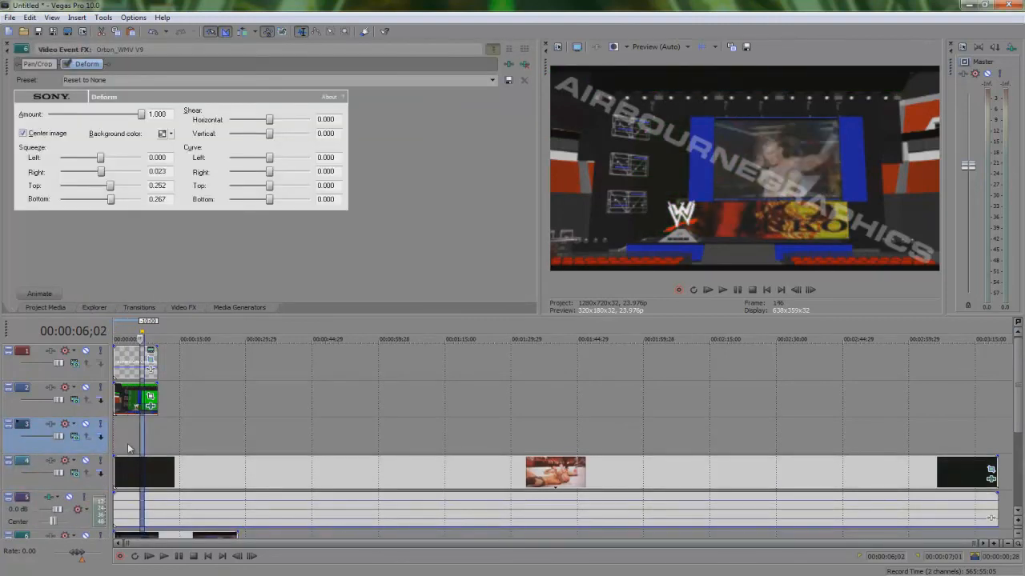
pyautogui.press('Delete')
pyautogui.click(137, 438)
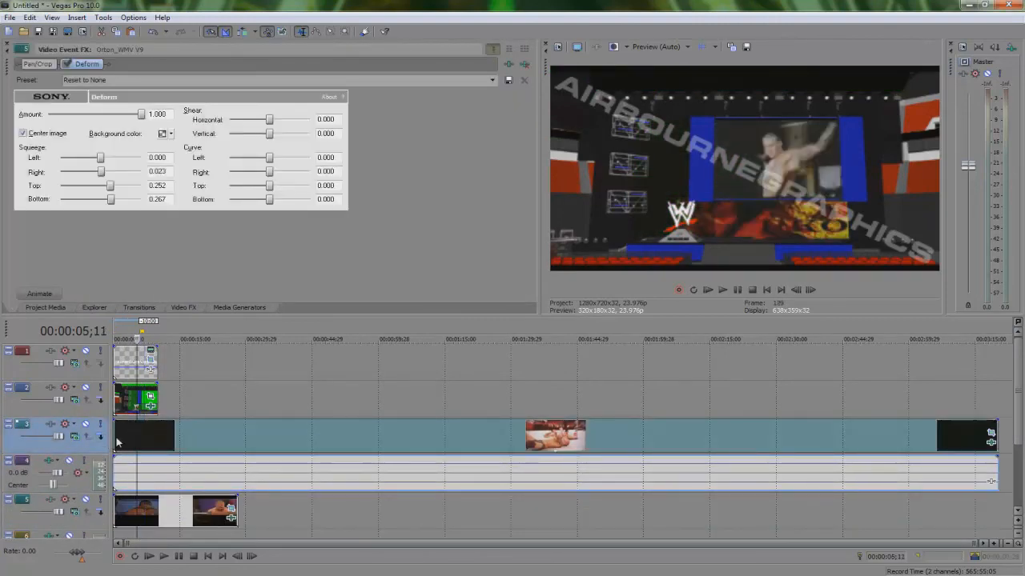